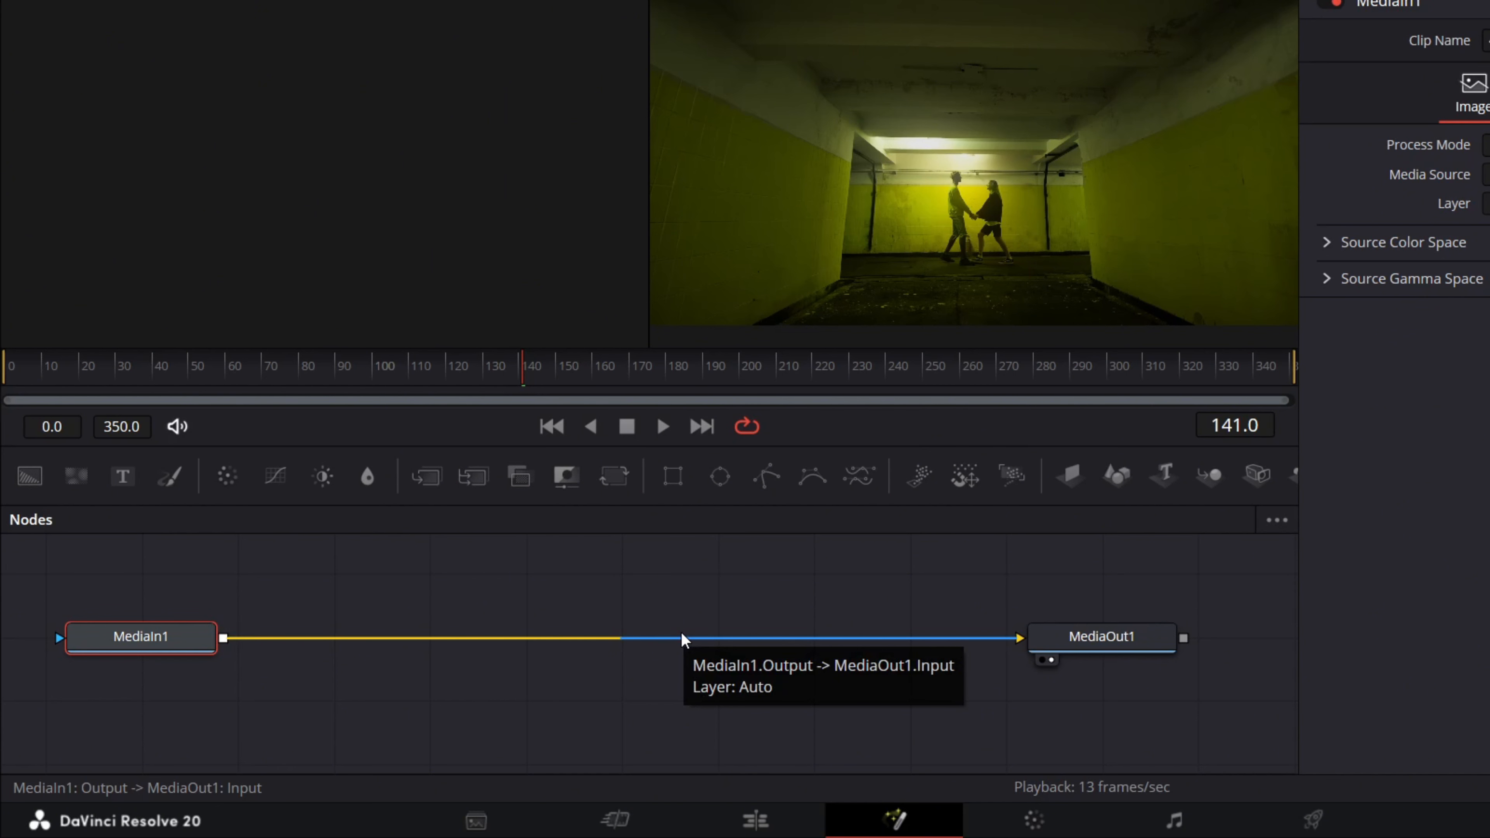
Insert a Planar Tracker node between MediaIn1 and MediaOut1 and set its tracker type to Hybrid Point/Area
key(shift+space)
text(planar)
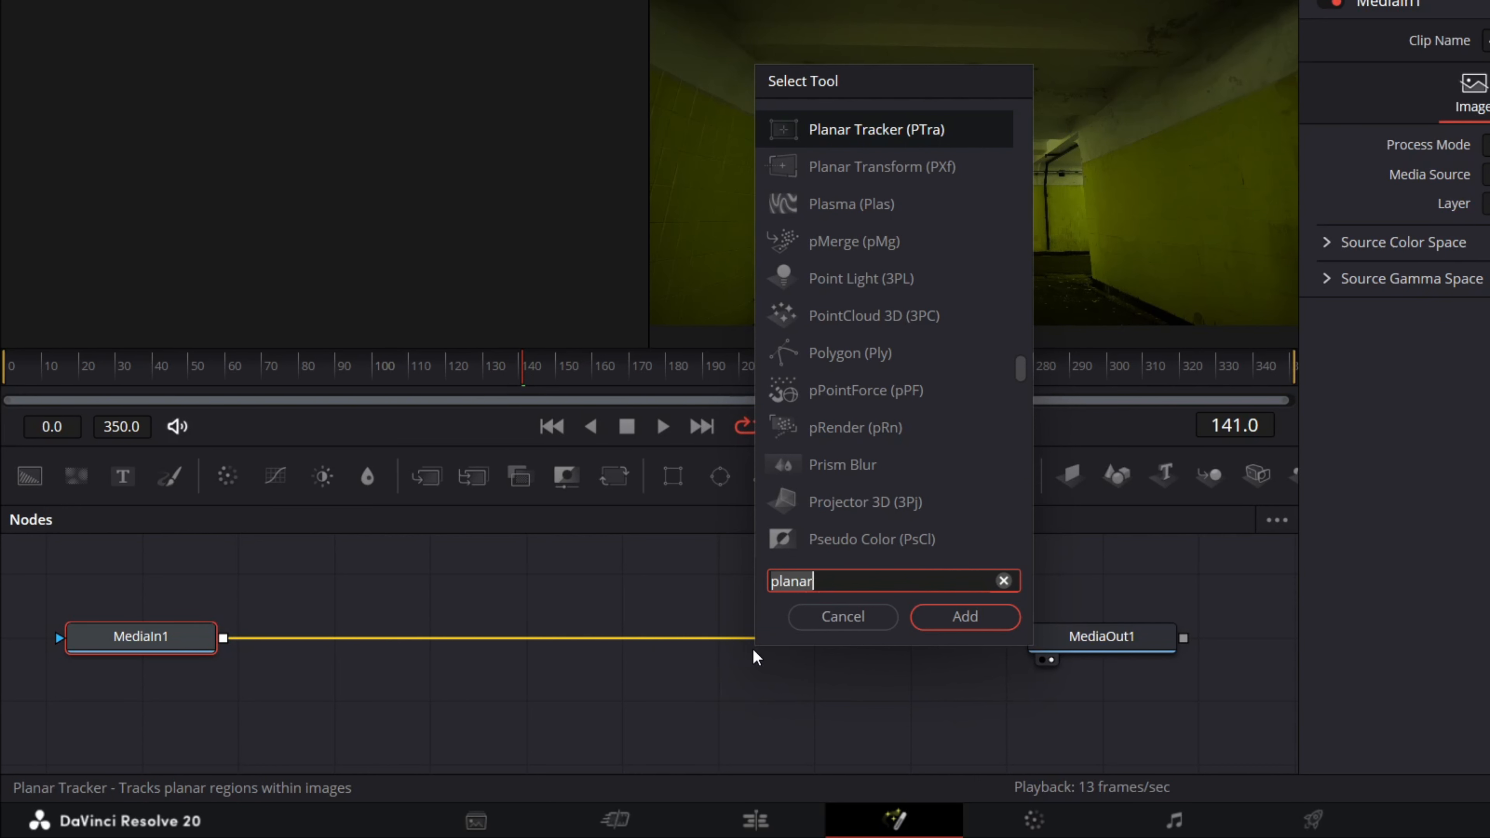
click(962, 616)
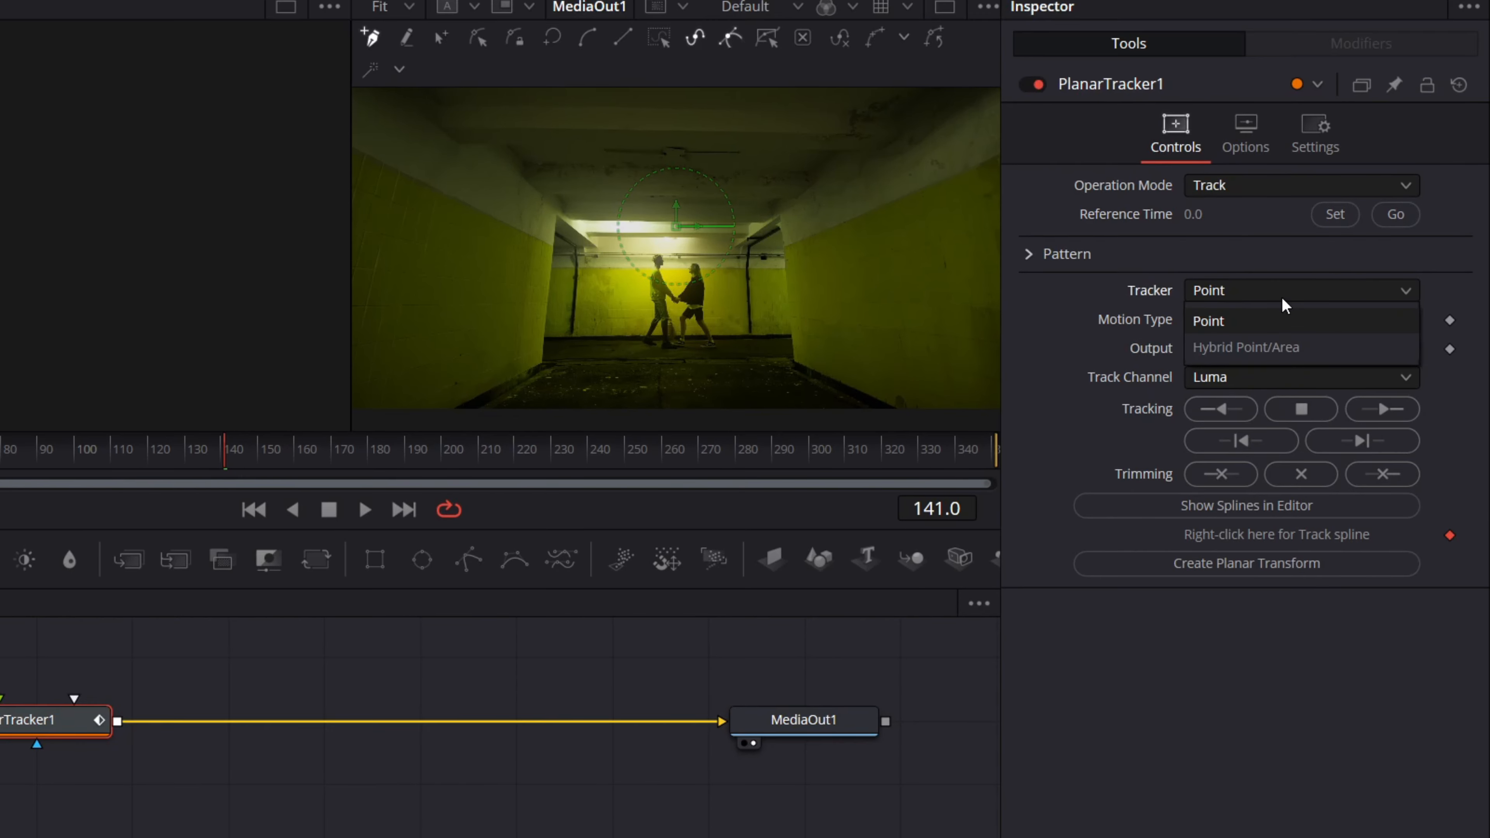
click(1235, 207)
click(1235, 348)
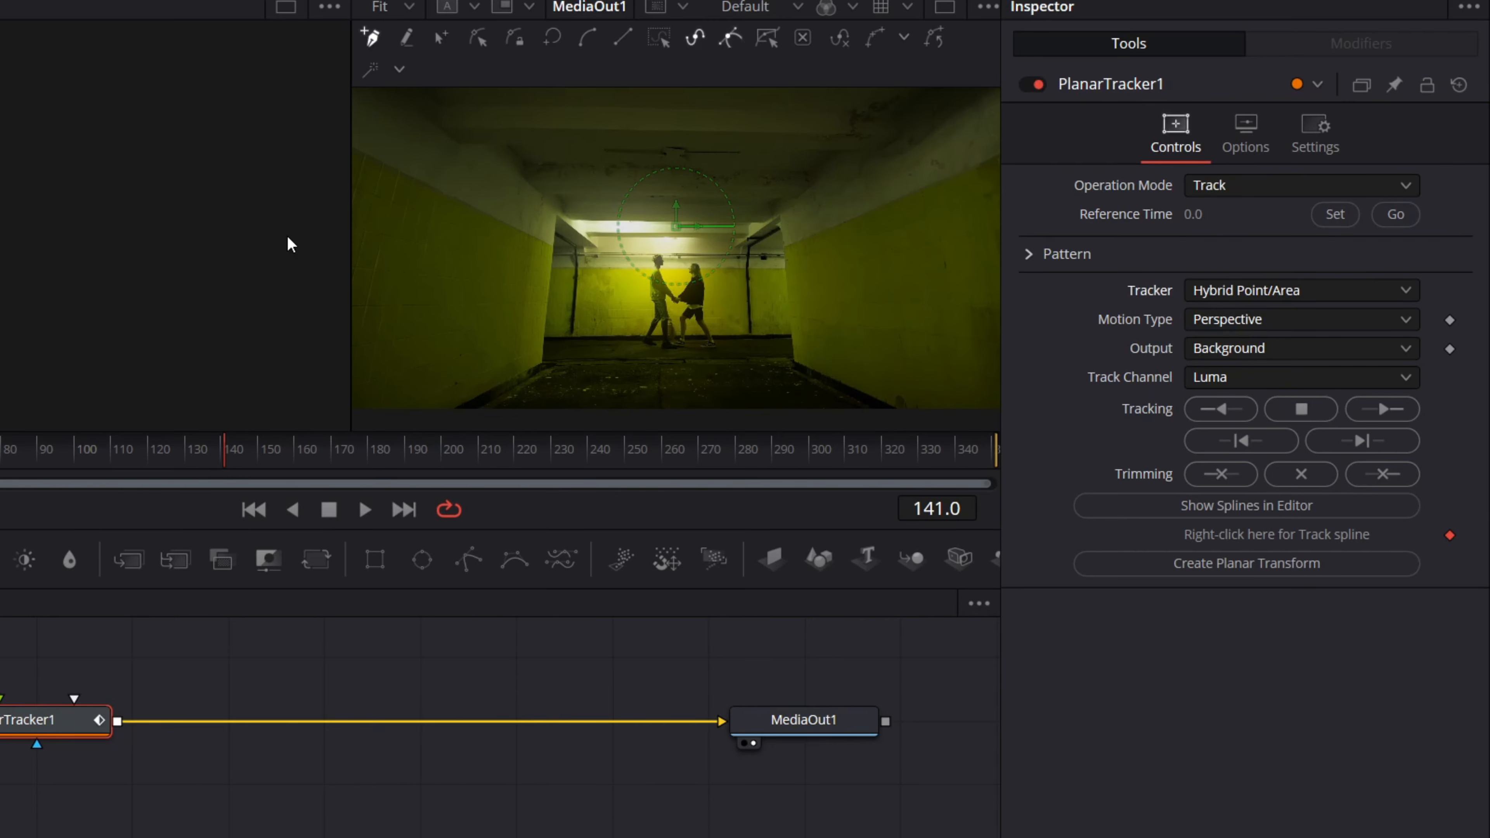
Outline the yellow part of the tunnel's left wall with a closed four-corner tracking shape and fine-tune its corners
click(429, 195)
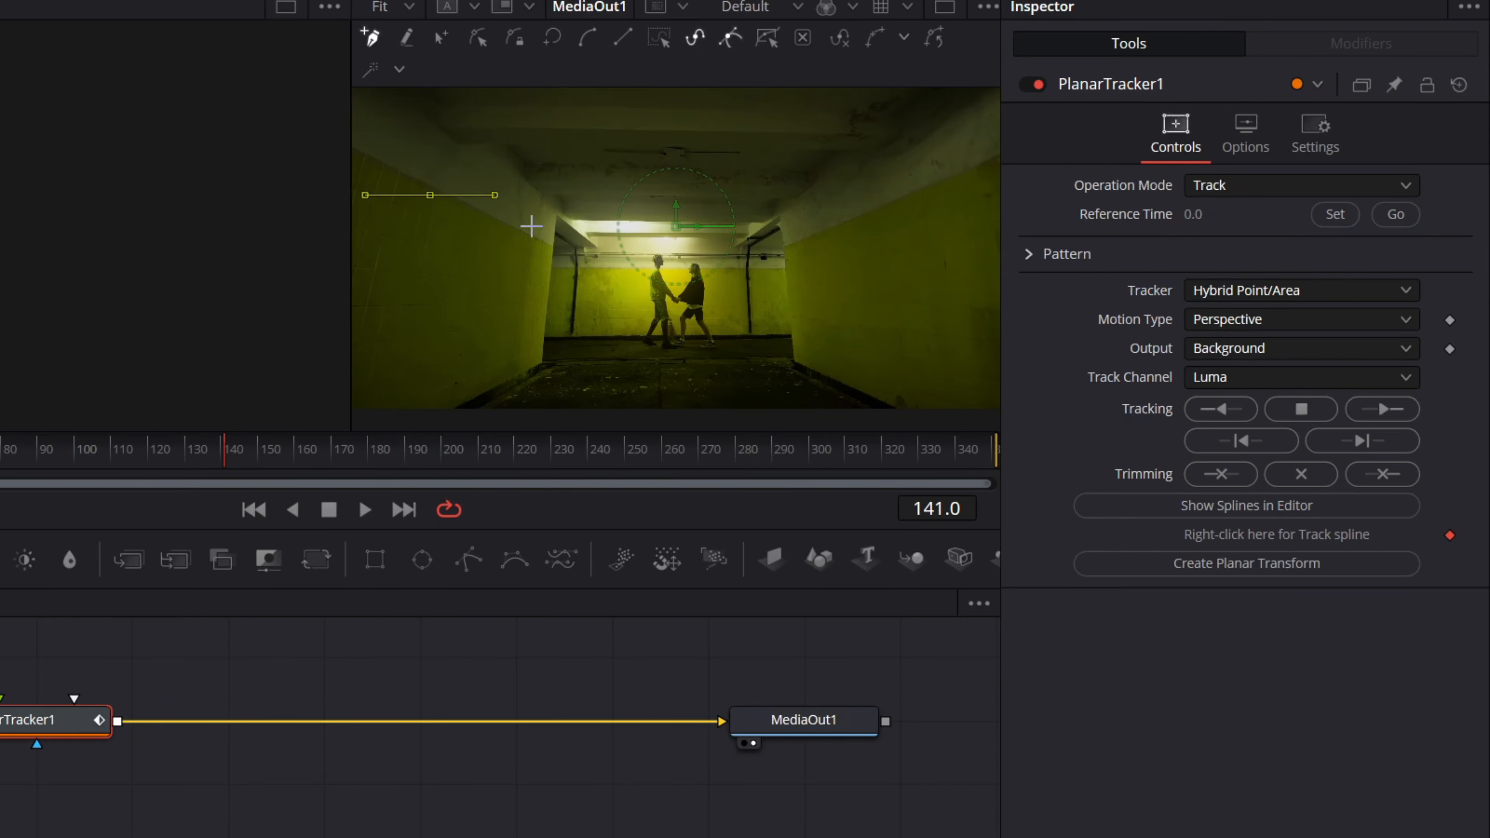
click(552, 248)
click(545, 321)
click(540, 356)
drag(538, 355, 539, 348)
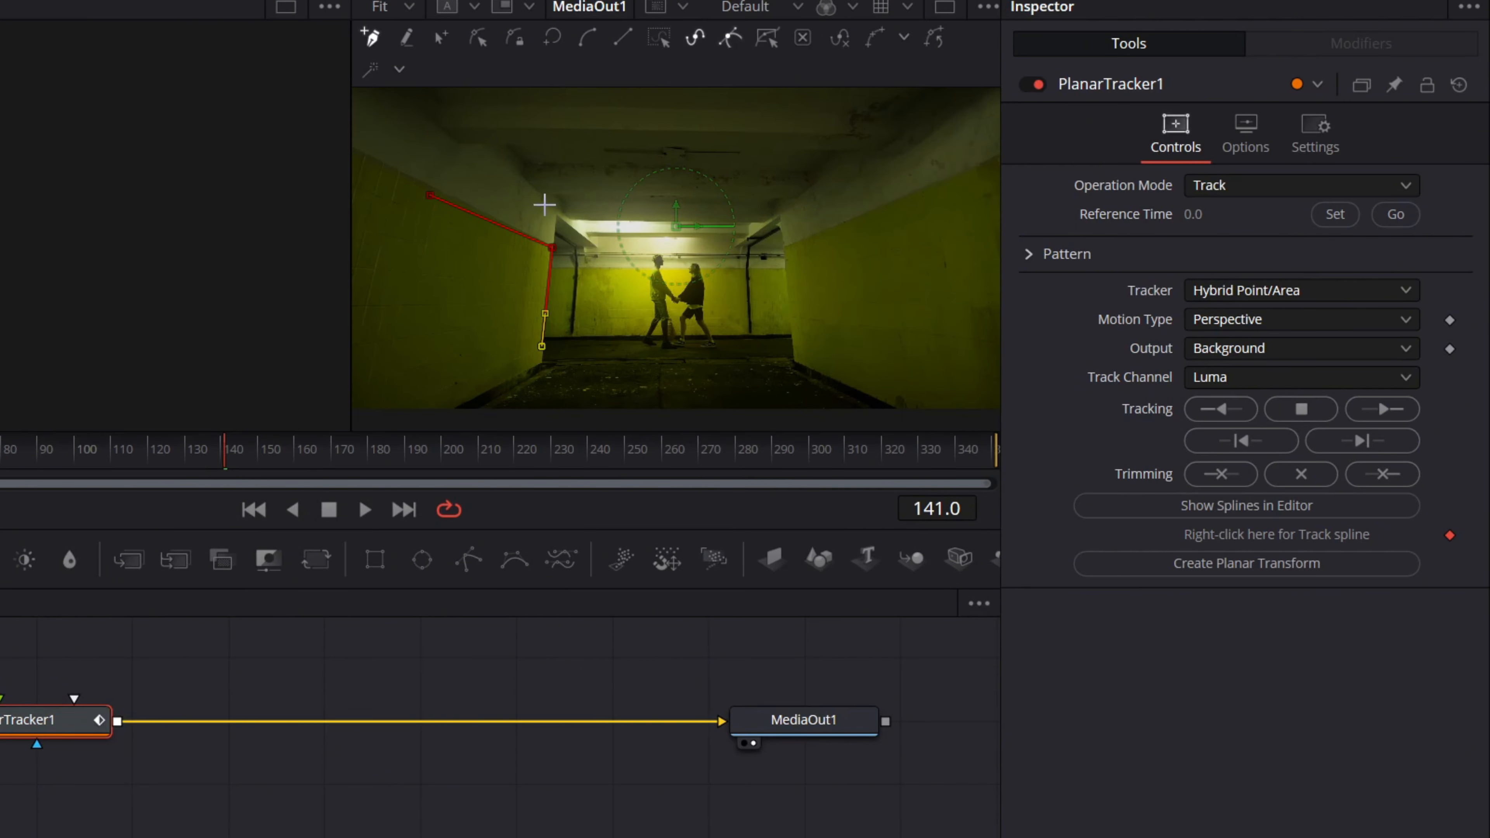
click(409, 402)
click(430, 197)
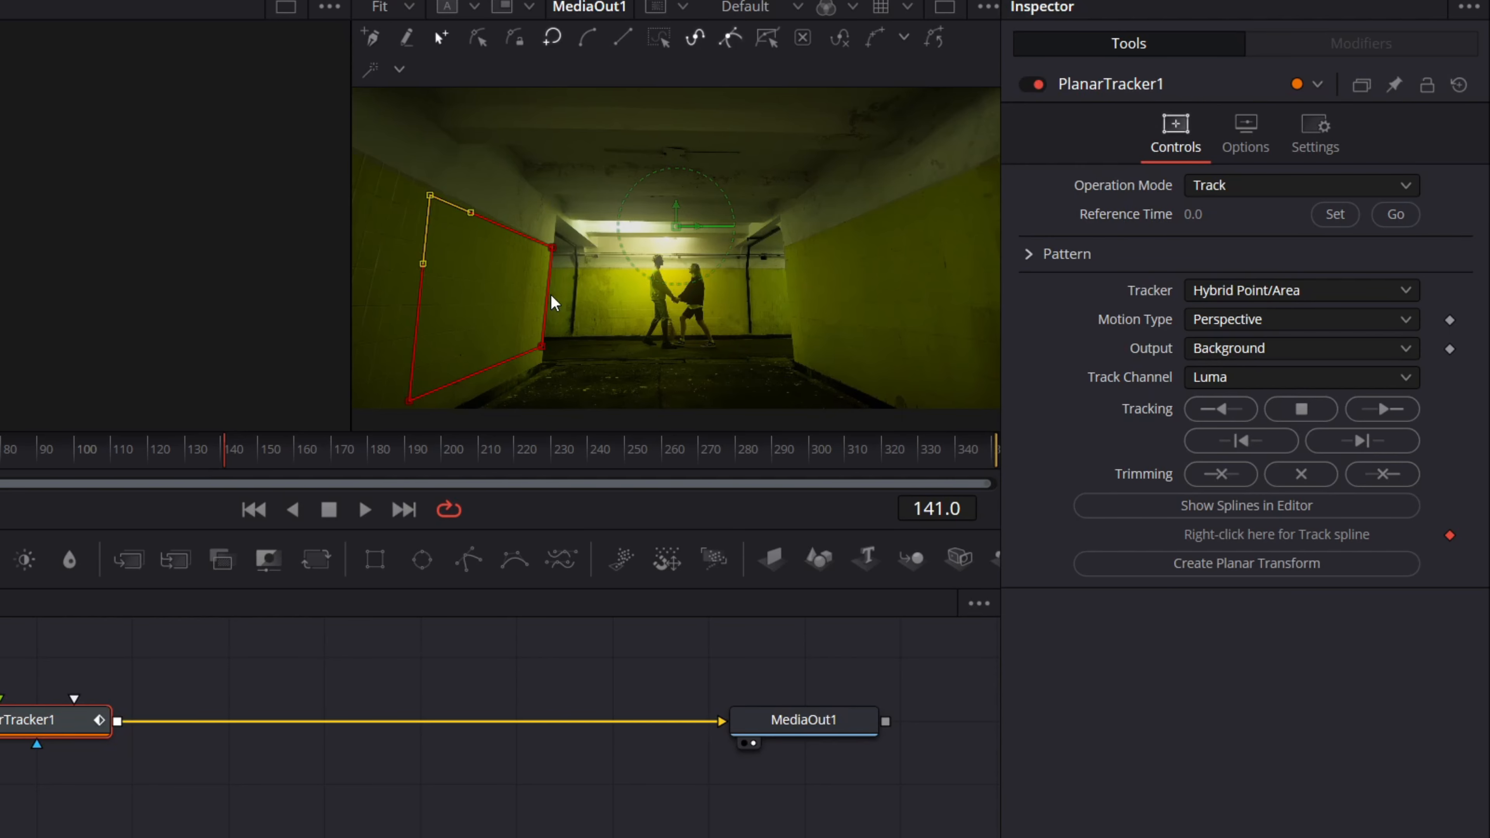
drag(443, 197, 446, 196)
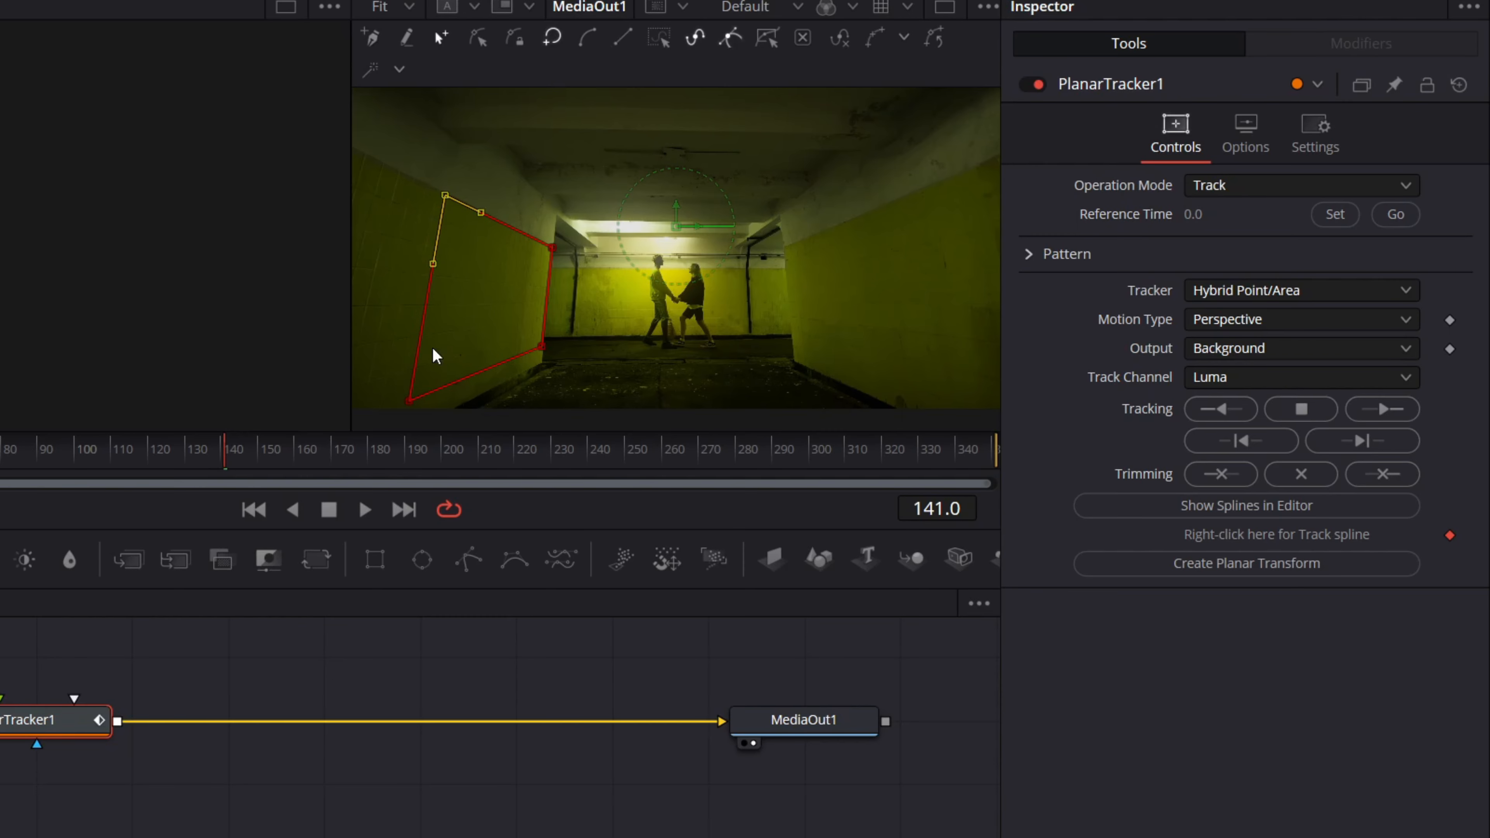
drag(409, 401, 408, 393)
drag(551, 245, 550, 248)
Set frame 141 as the planar tracker's reference time and track the wall backward and forward from it
click(1339, 216)
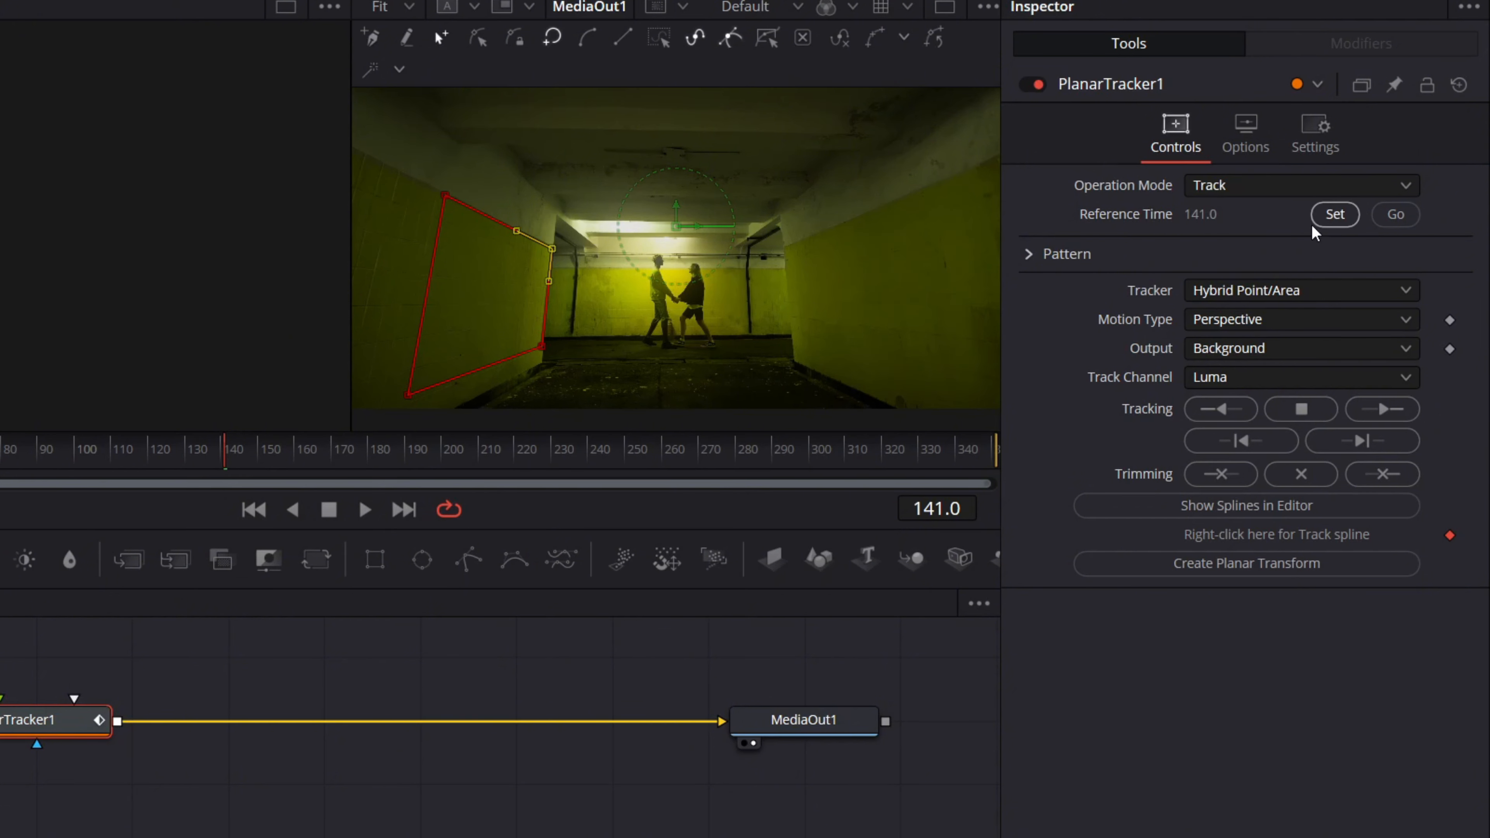
click(1221, 410)
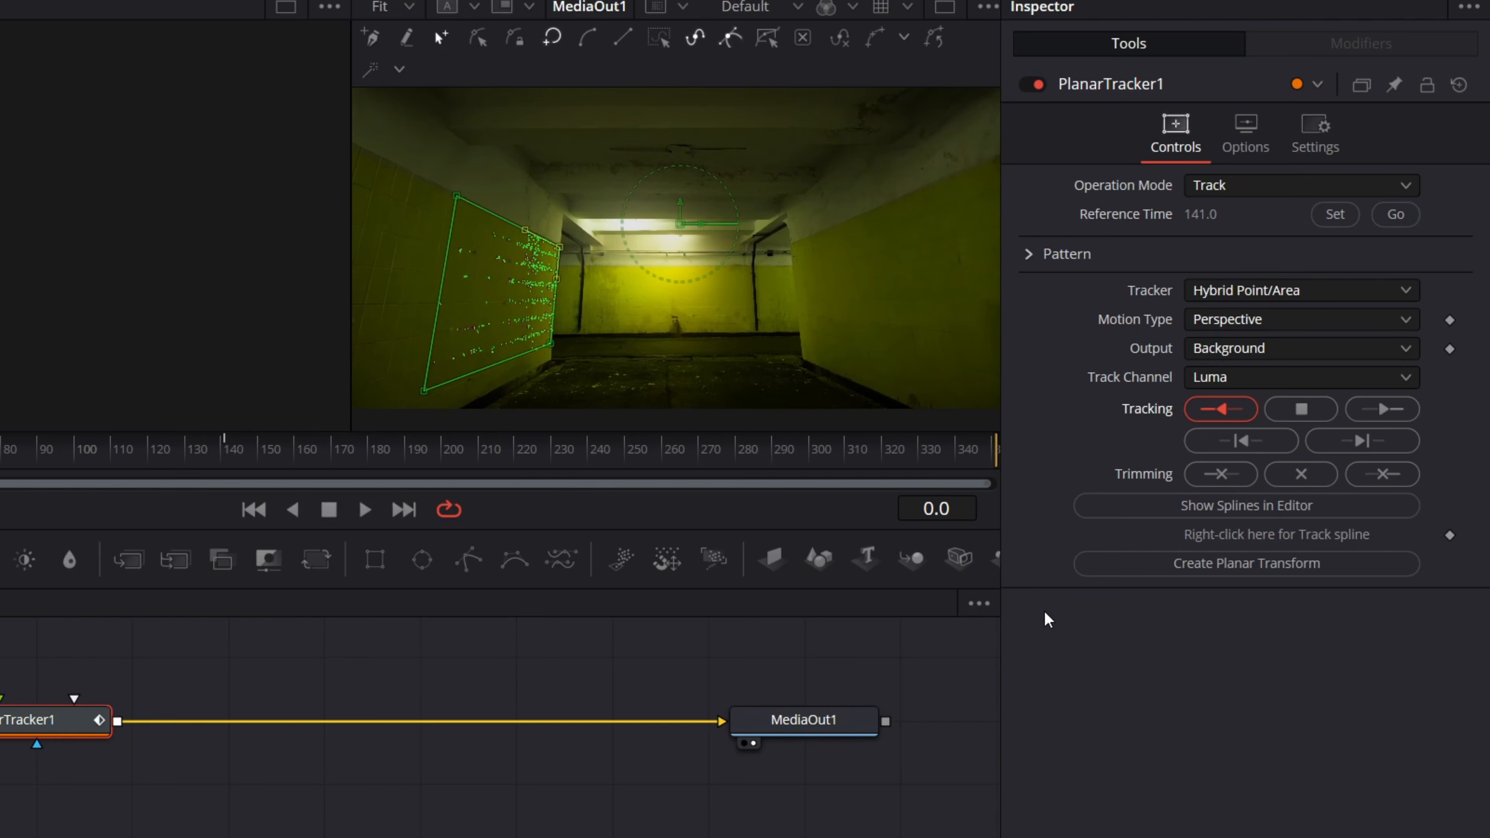
click(1395, 214)
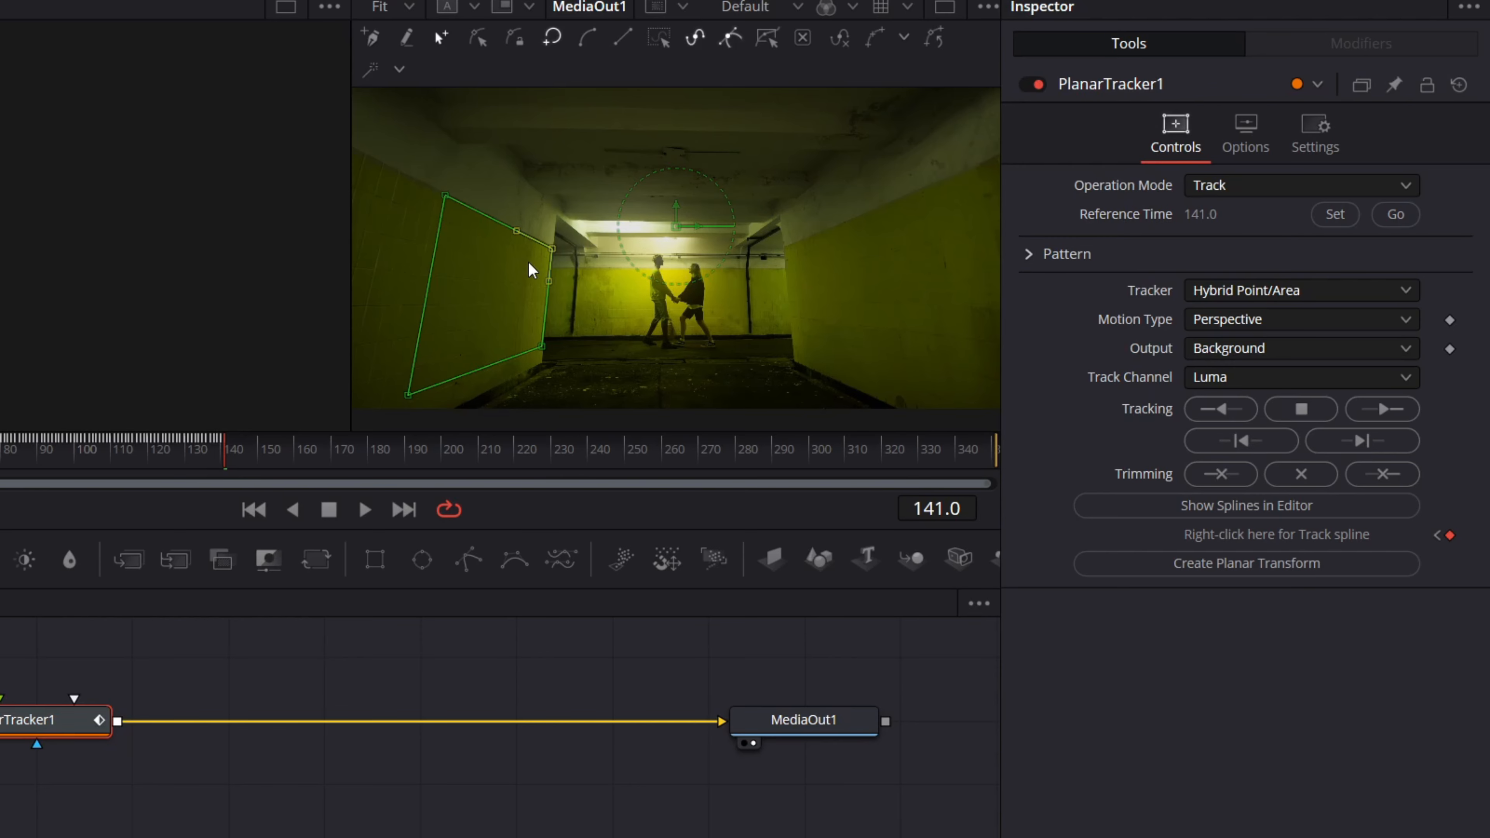
click(1380, 404)
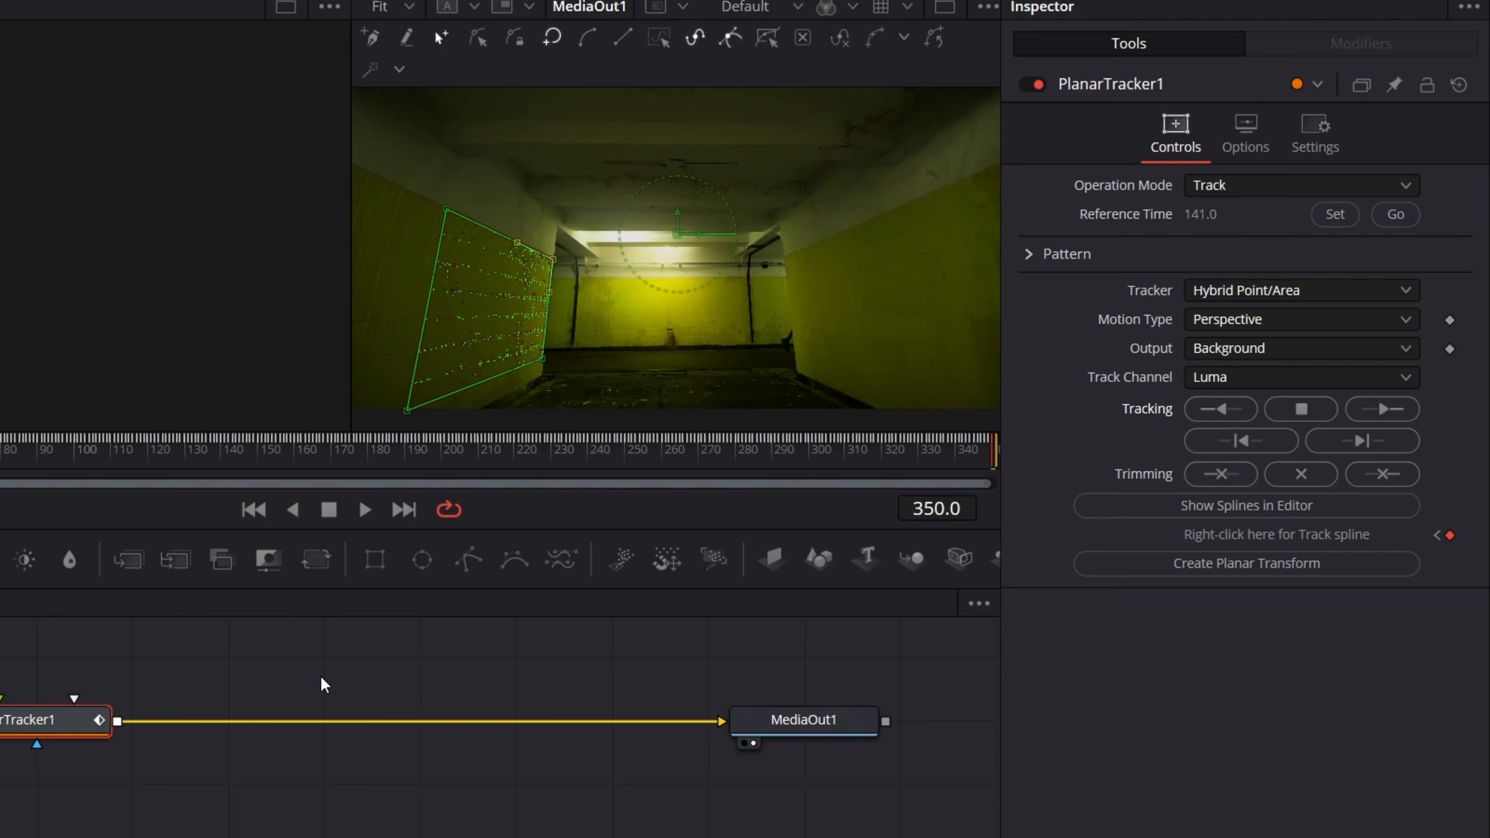
Add a Text+ node after the planar tracker
key(shift+space)
text(te)
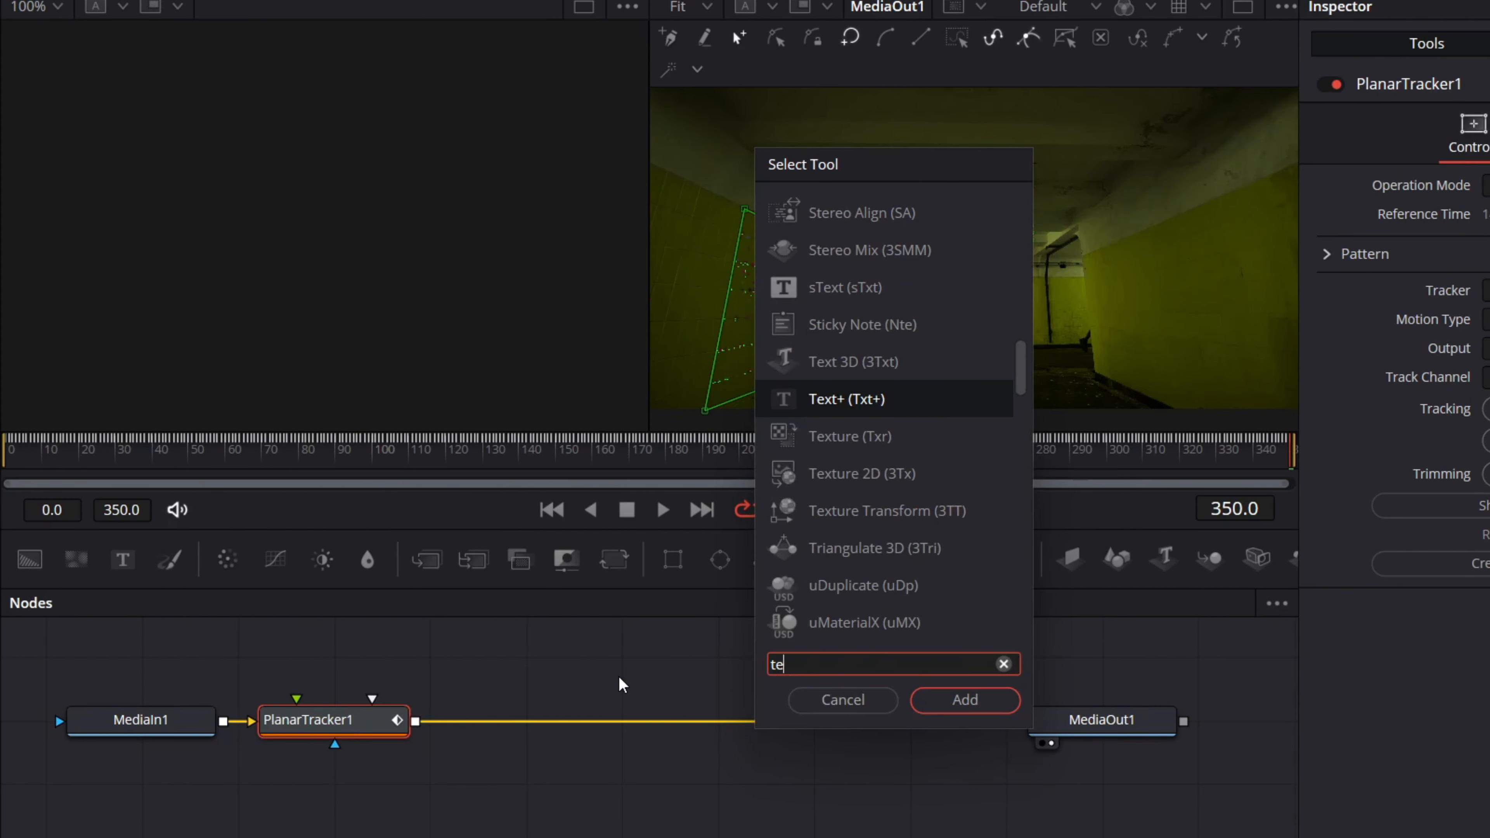
text(xt)
key(Return)
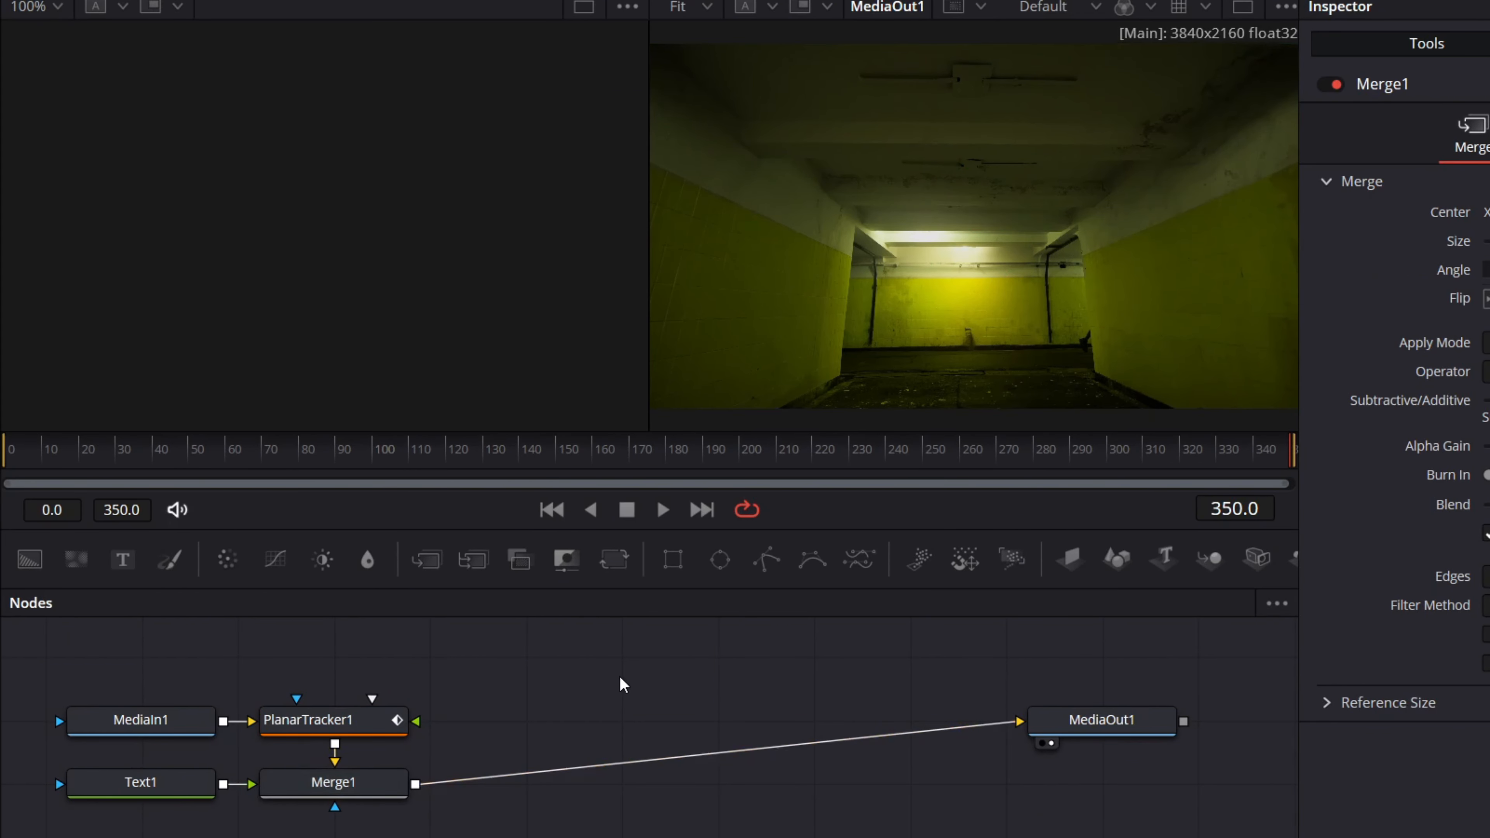
Connect Text1 to the planar tracker's corner pin input, delete the Merge1 node and place Text1 below the tracker
drag(223, 784, 362, 725)
click(334, 783)
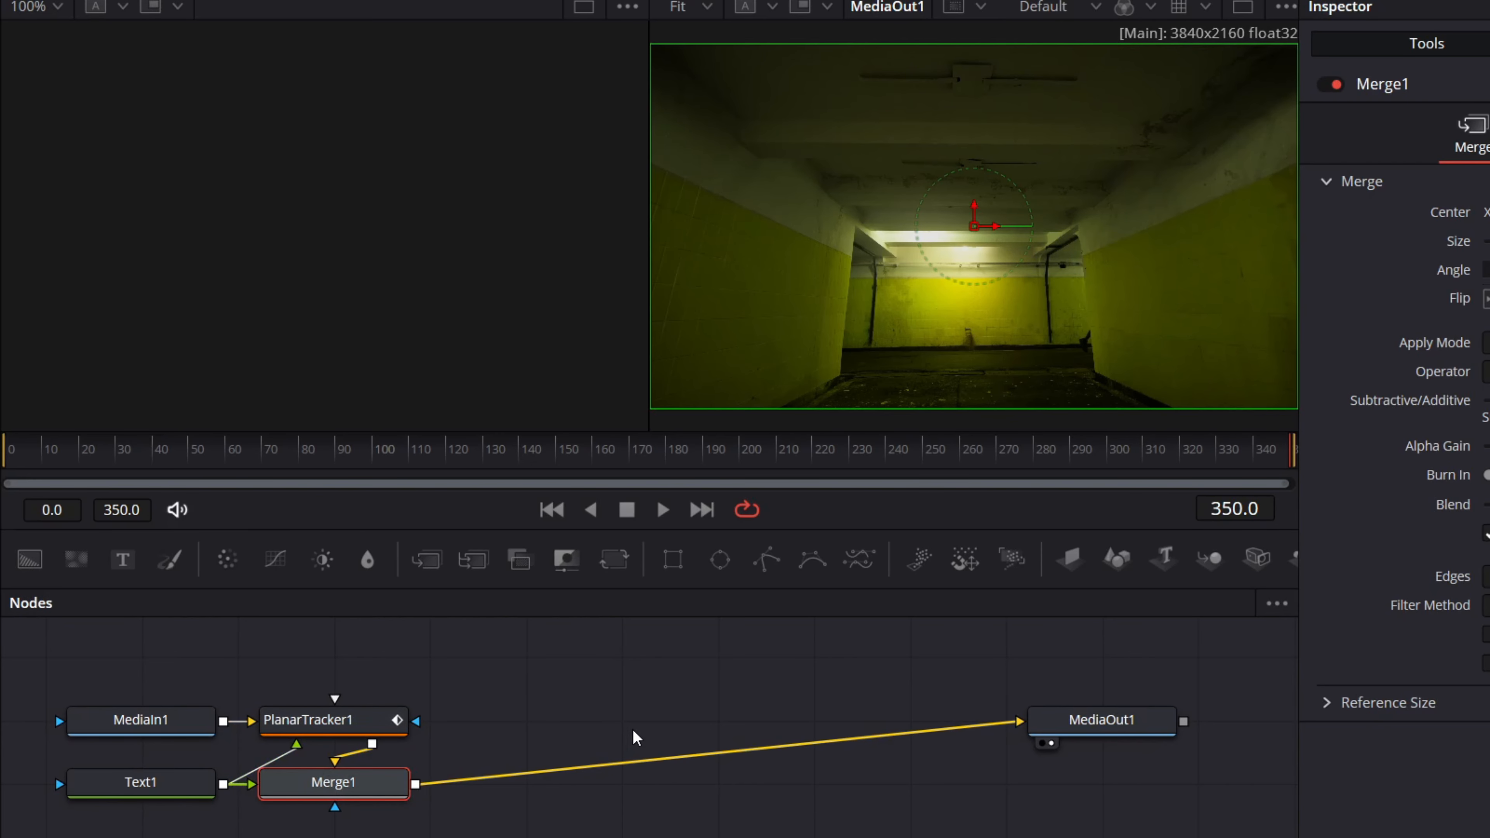
key(Delete)
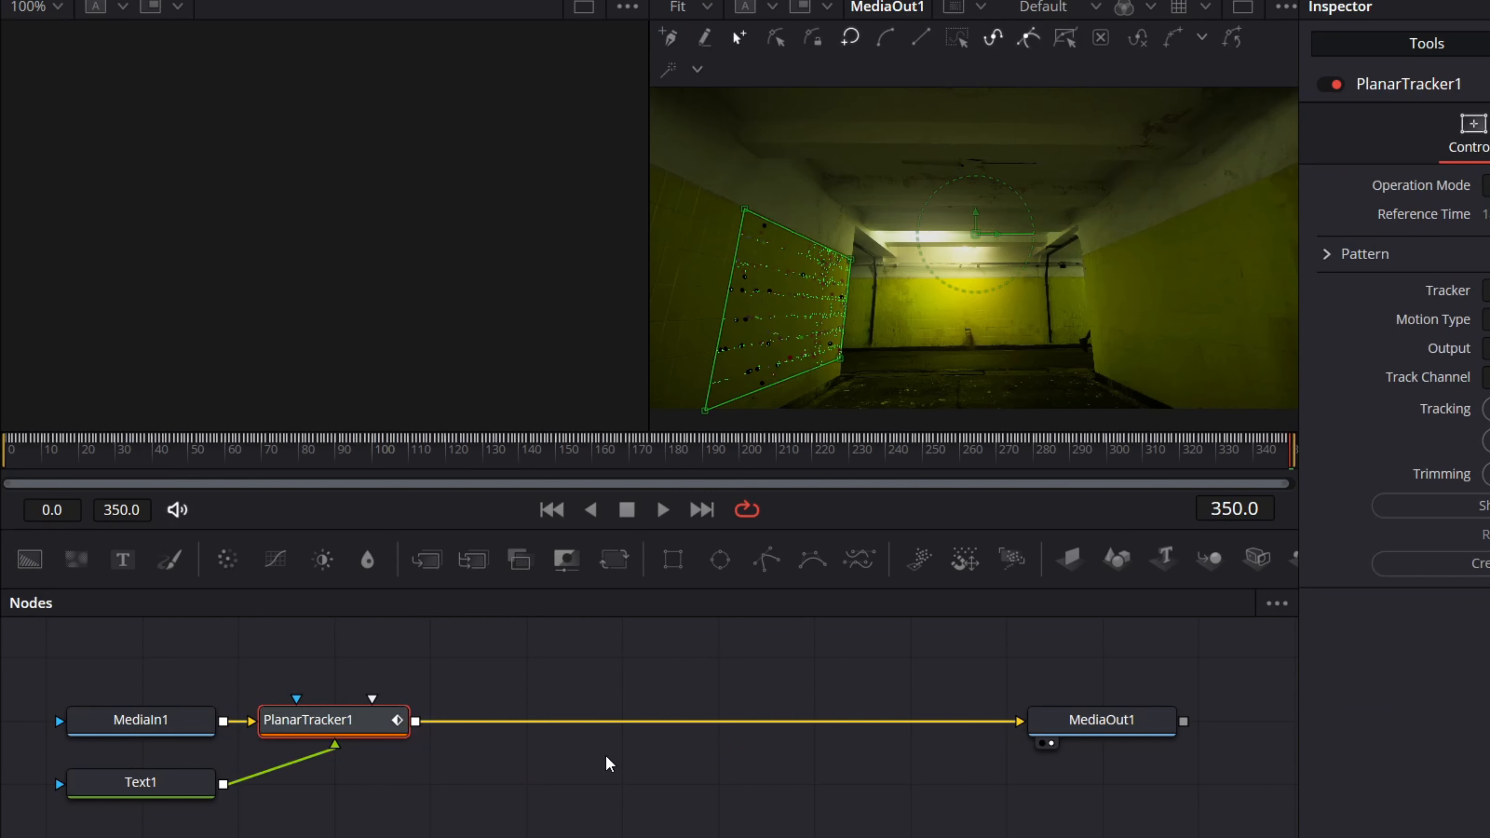
drag(117, 778, 305, 797)
Switch PlanarTracker1 to Corner Pin mode and fit the four pin corners to the yellow area of the left wall
click(351, 725)
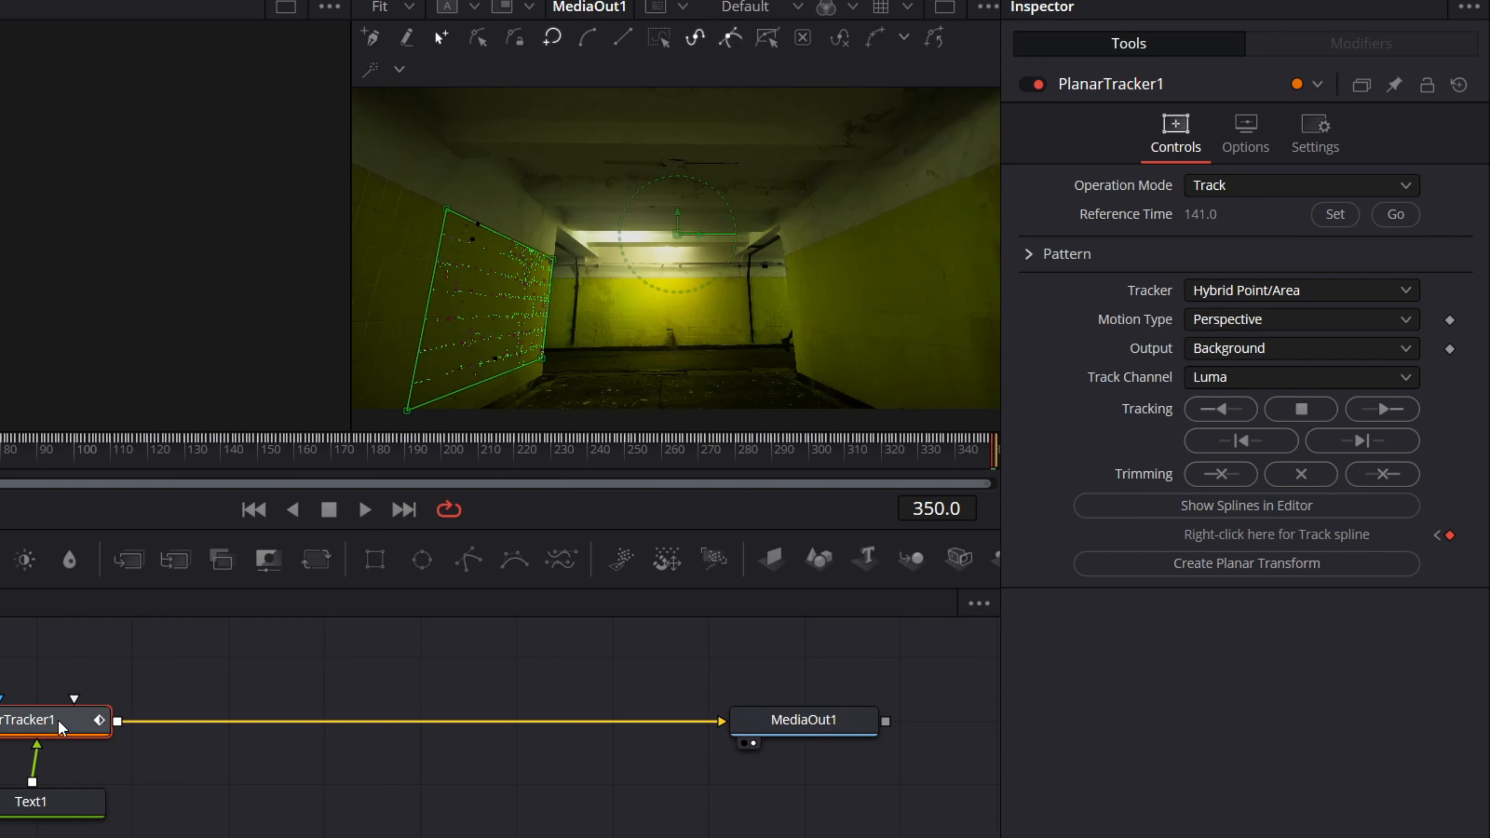
click(1254, 187)
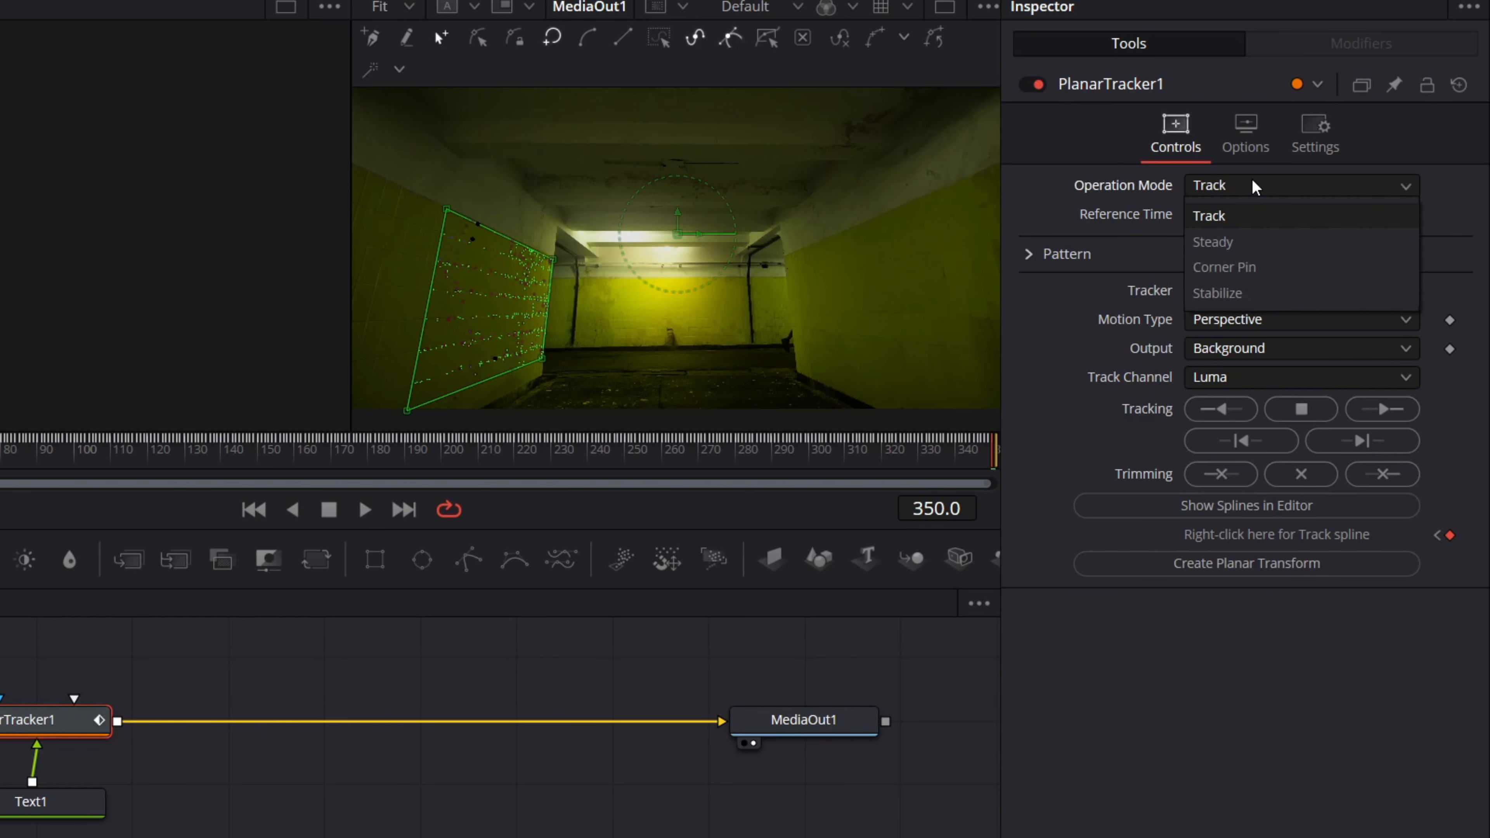
click(1244, 267)
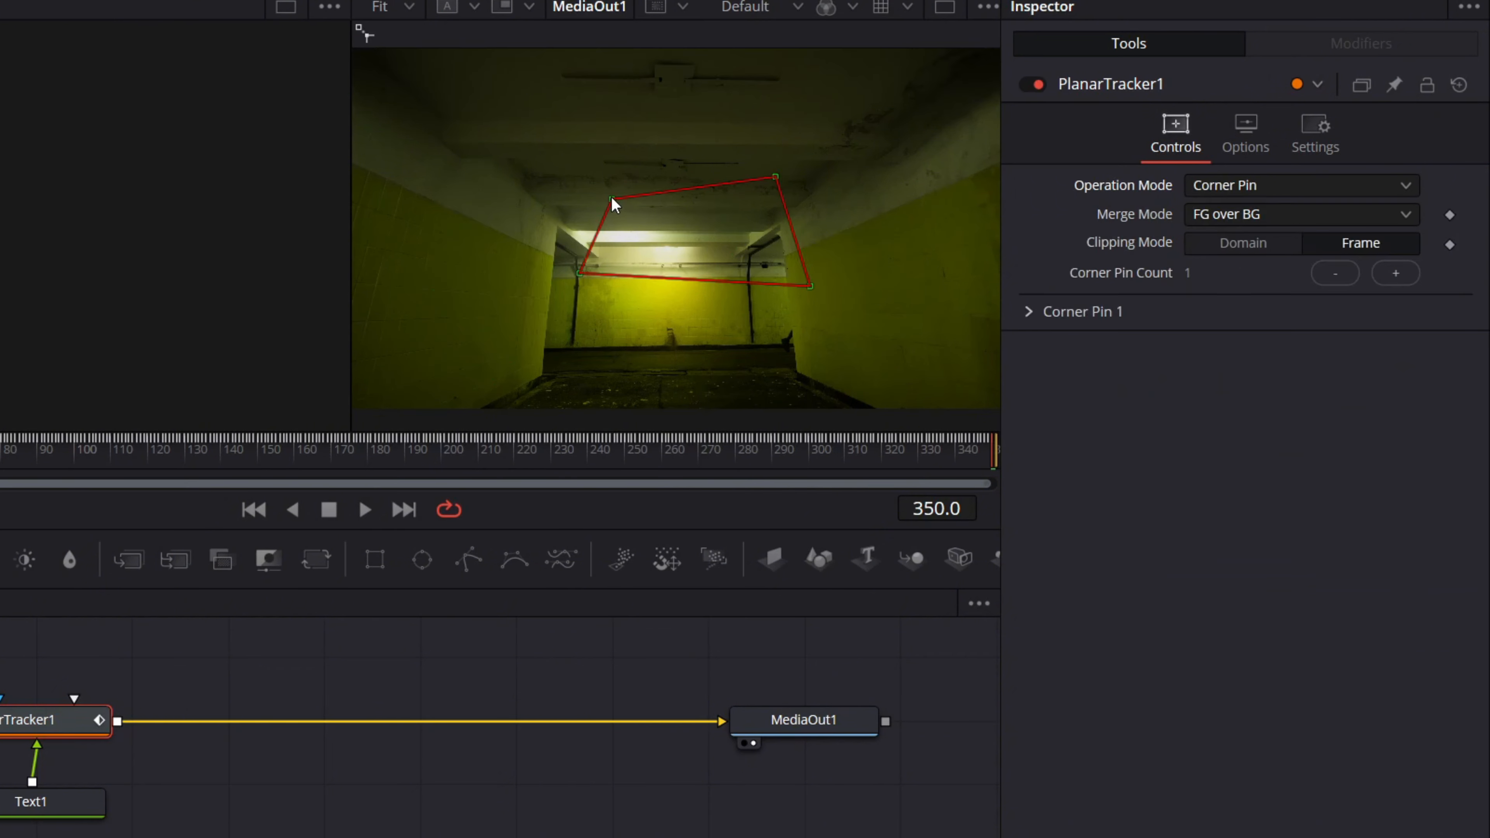
drag(611, 198, 445, 213)
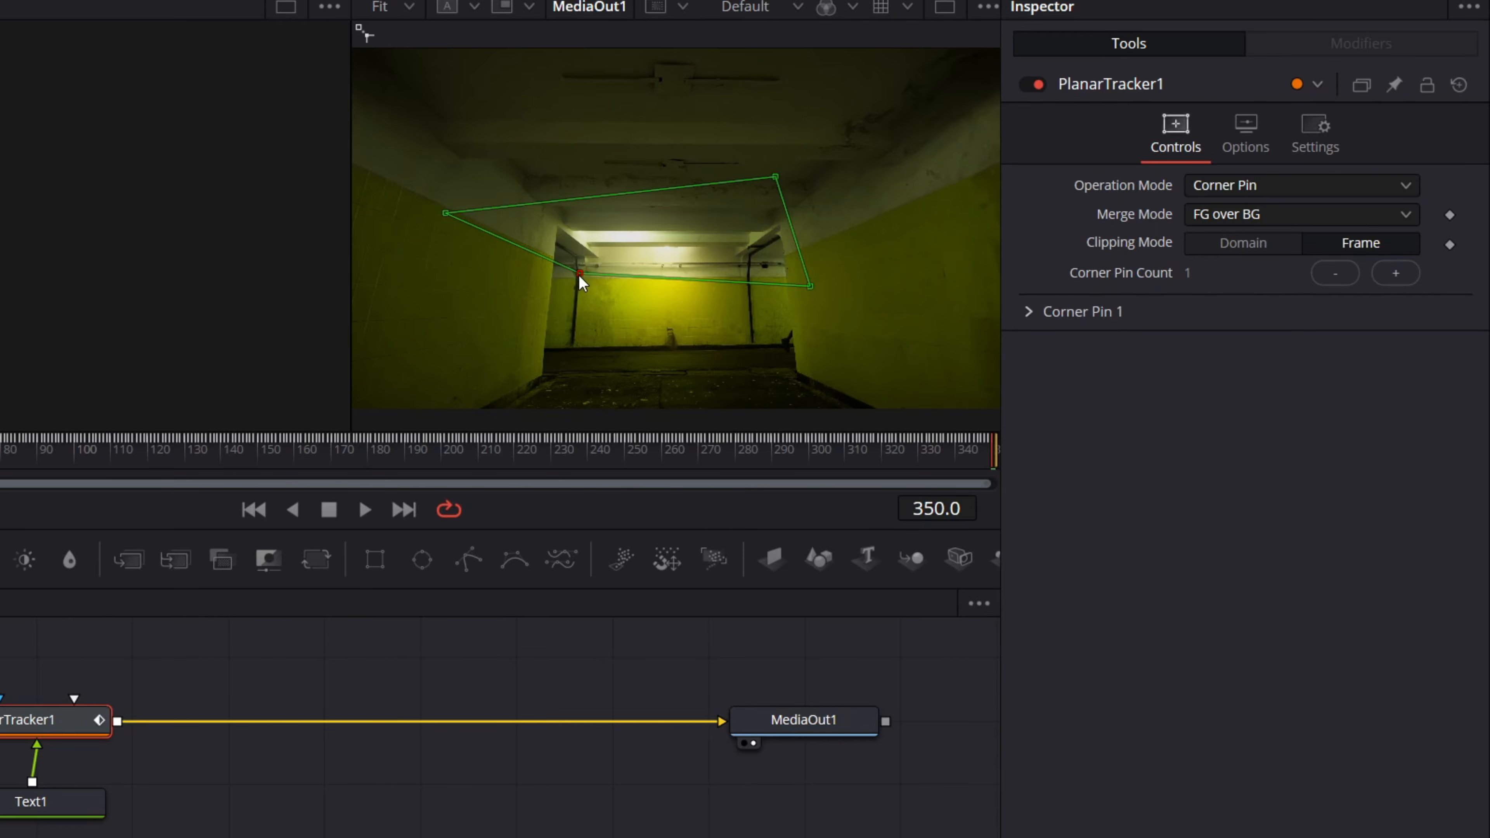
drag(579, 275, 412, 383)
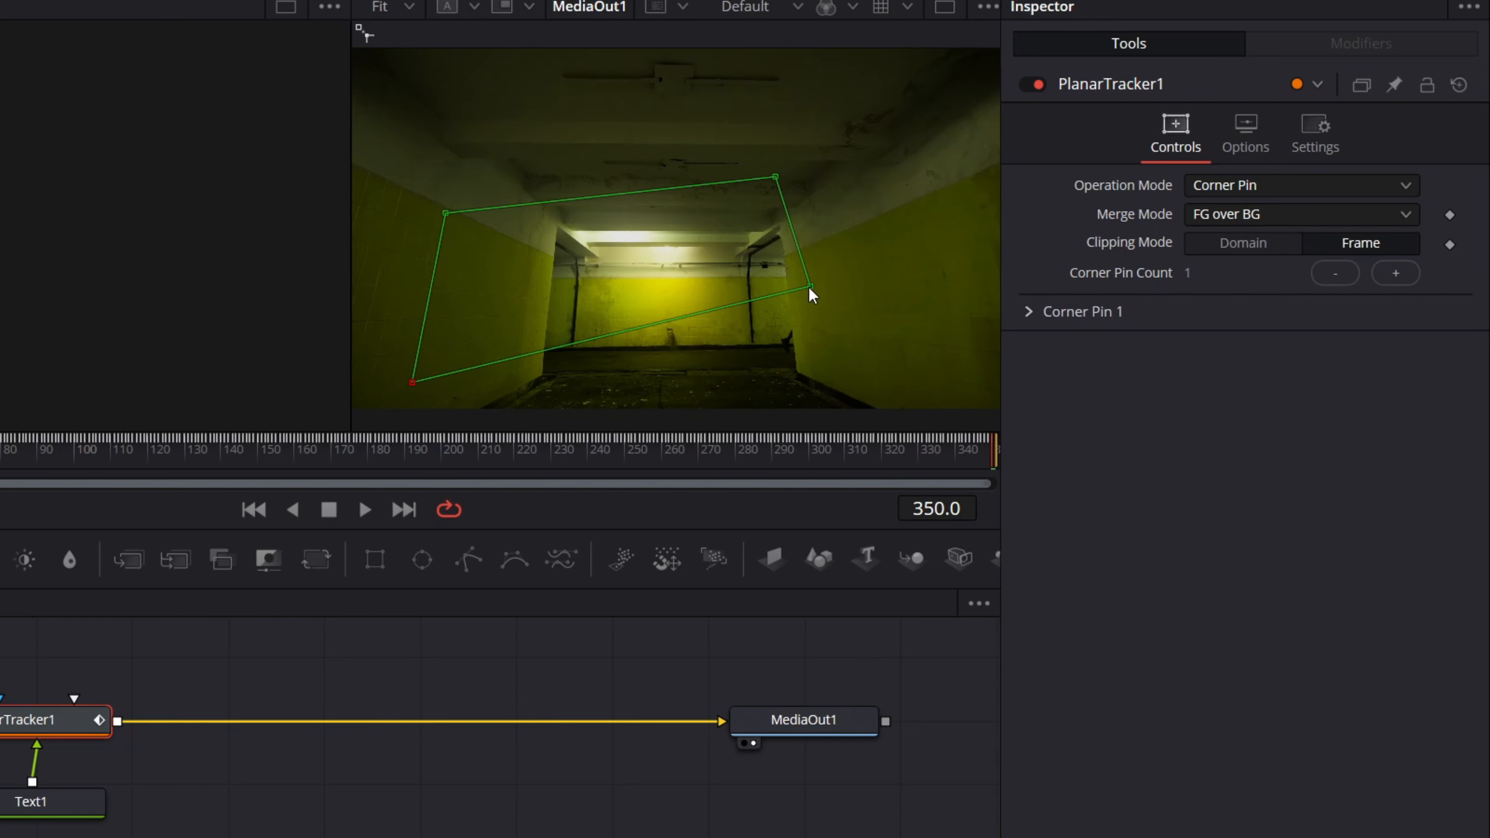
drag(809, 287, 542, 343)
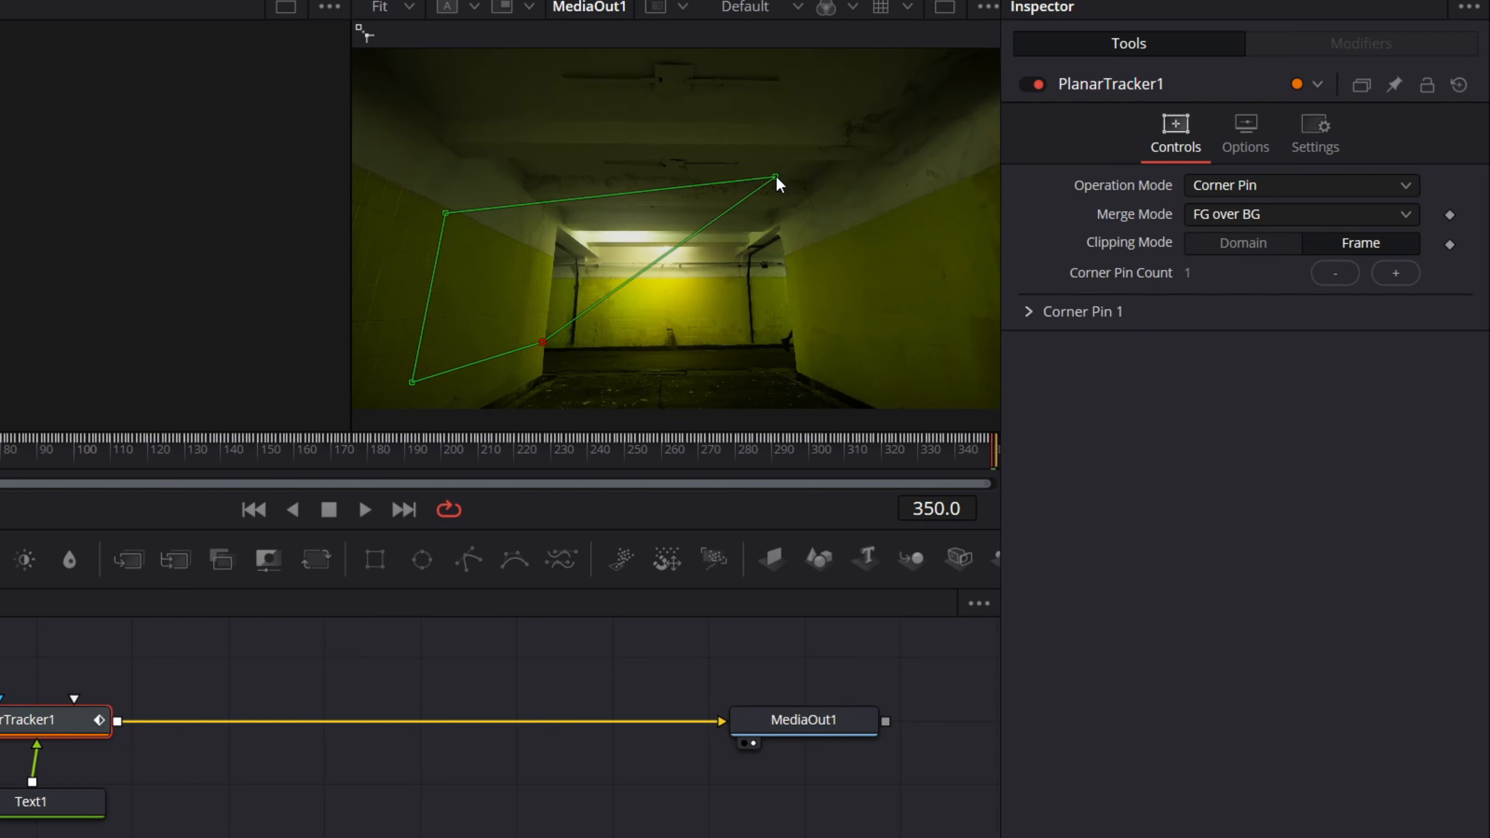
drag(776, 178, 552, 258)
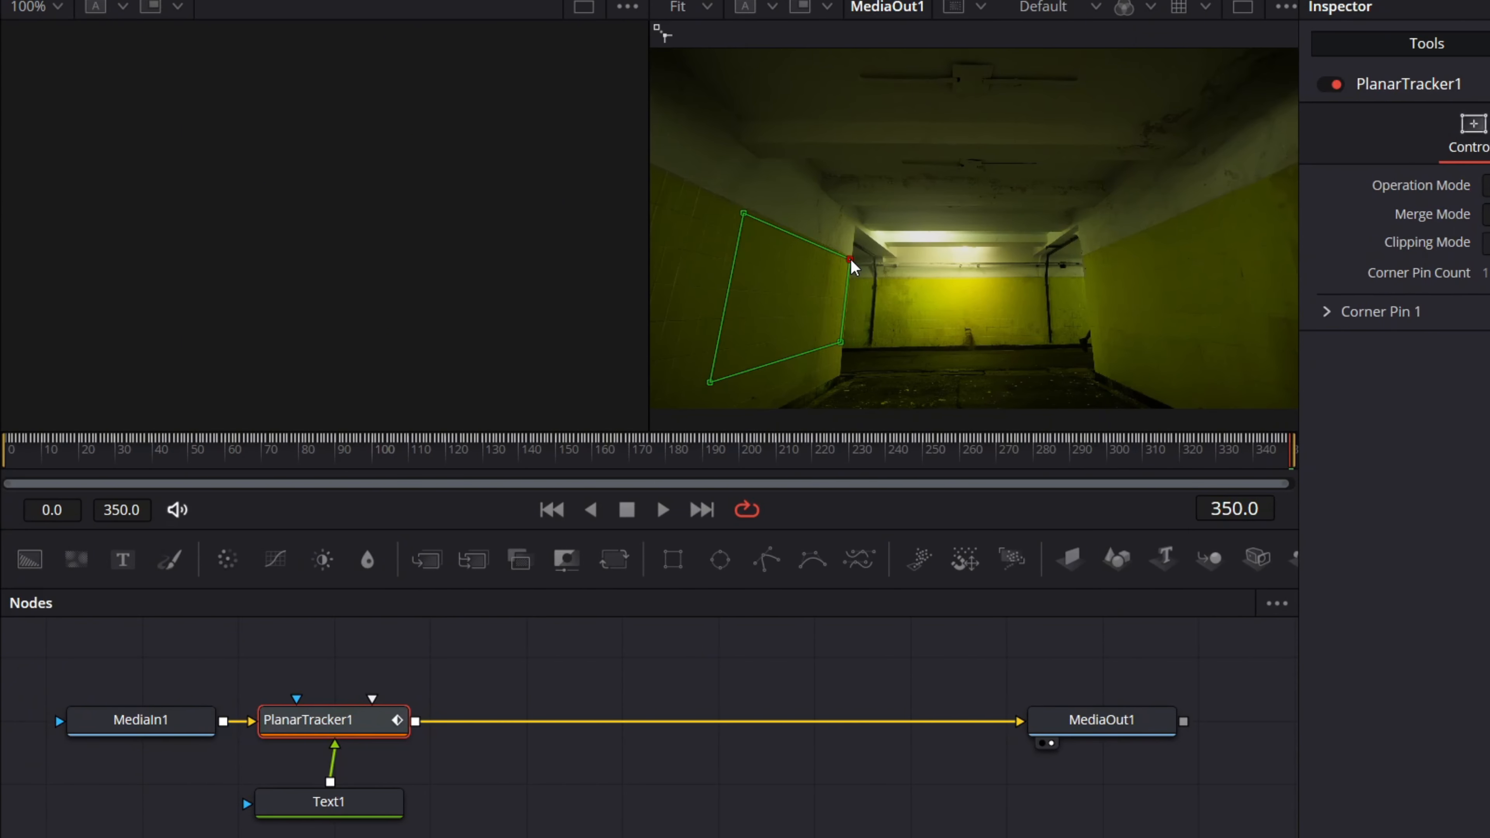
Enter "EDITING IN" and "SECIBDS" on two lines as the text of the Text1 node
click(369, 821)
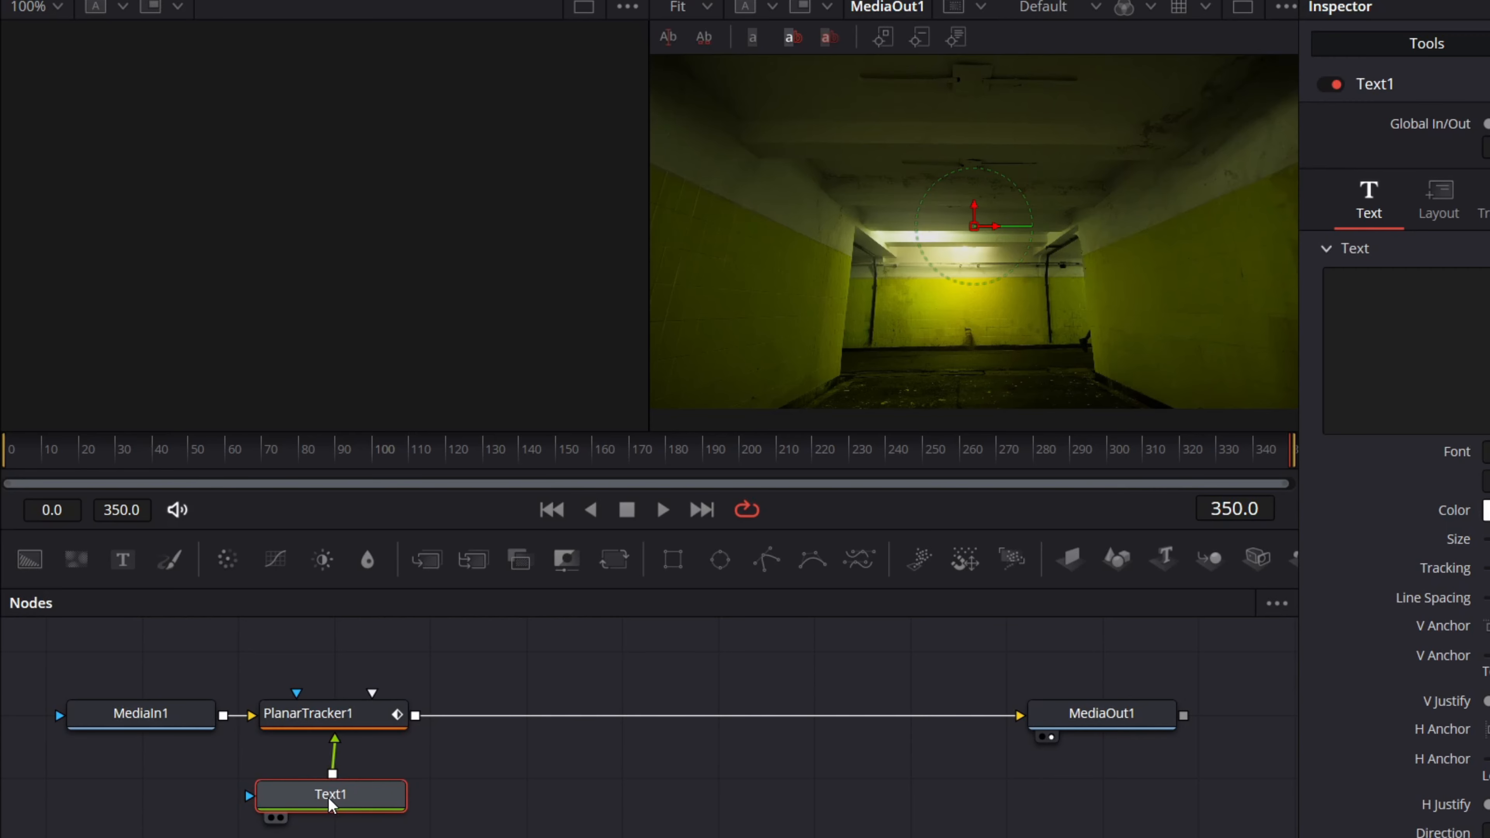
click(1481, 312)
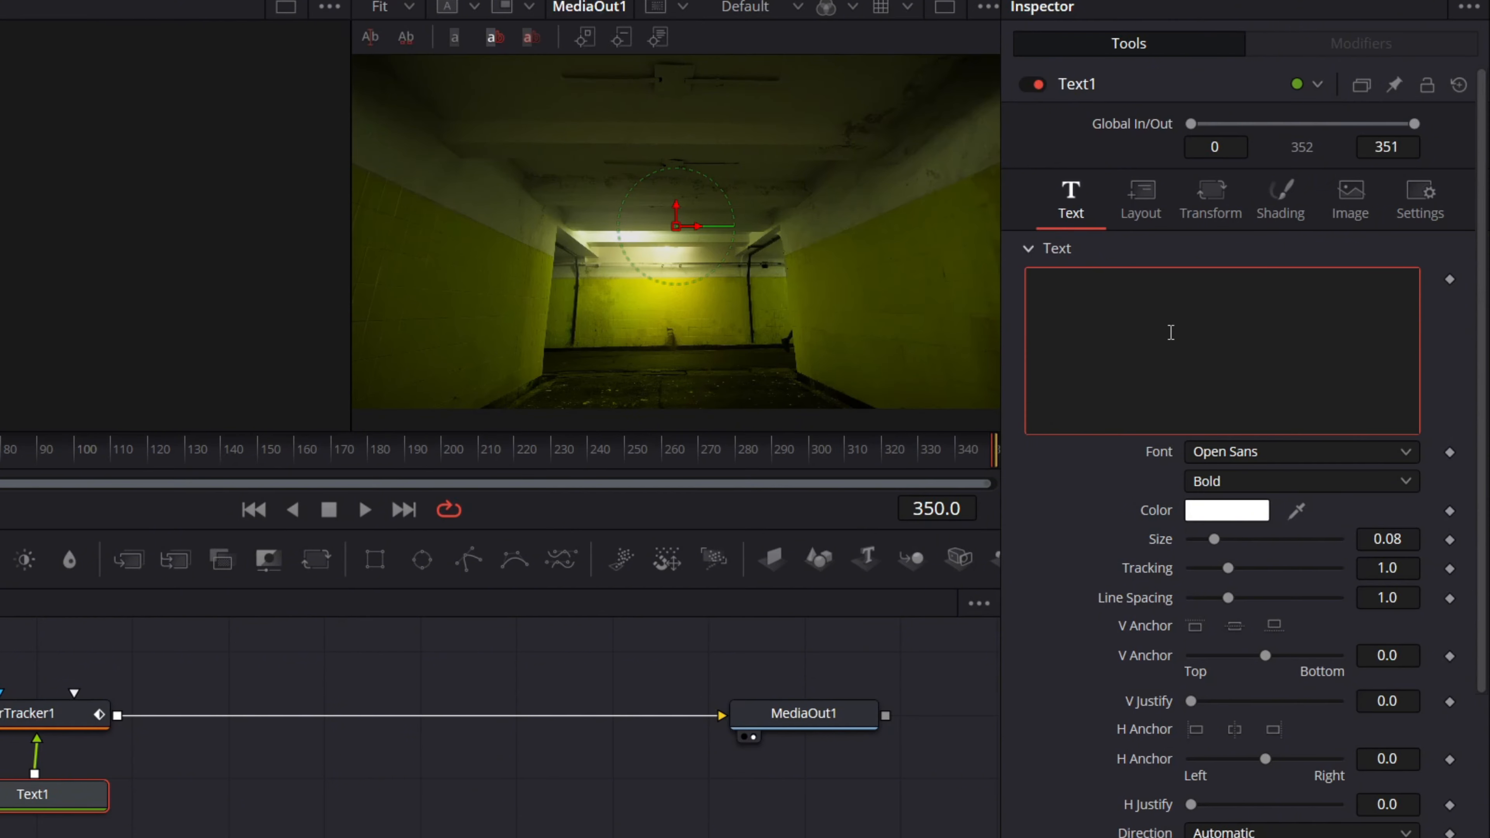
text(EDITING IN SECON)
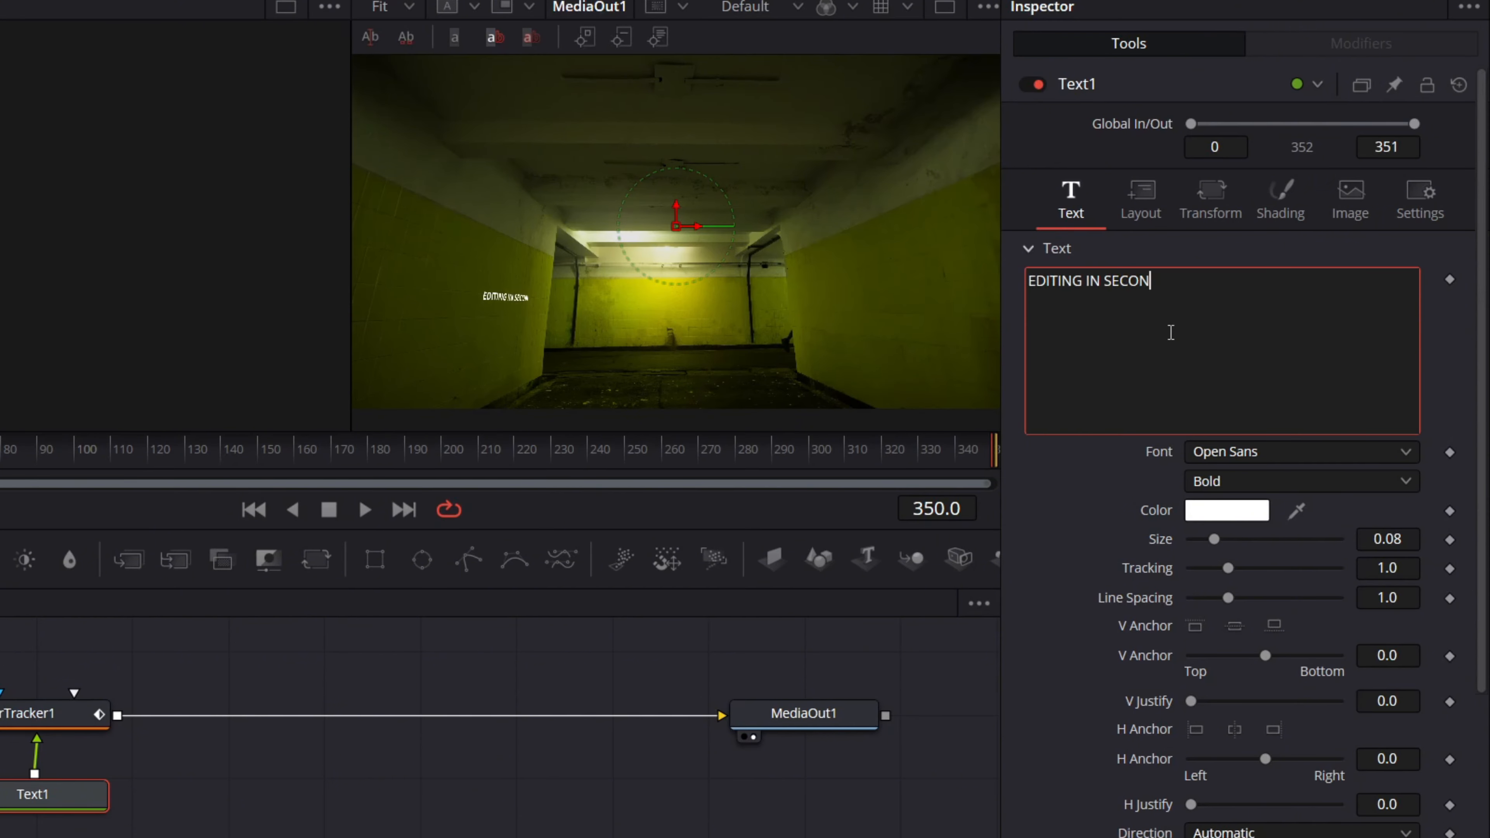
key(BackSpace)
key(BackSpace)
key(BackSpace)
key(BackSpace)
key(BackSpace)
key(Return)
text(SECIBDS)
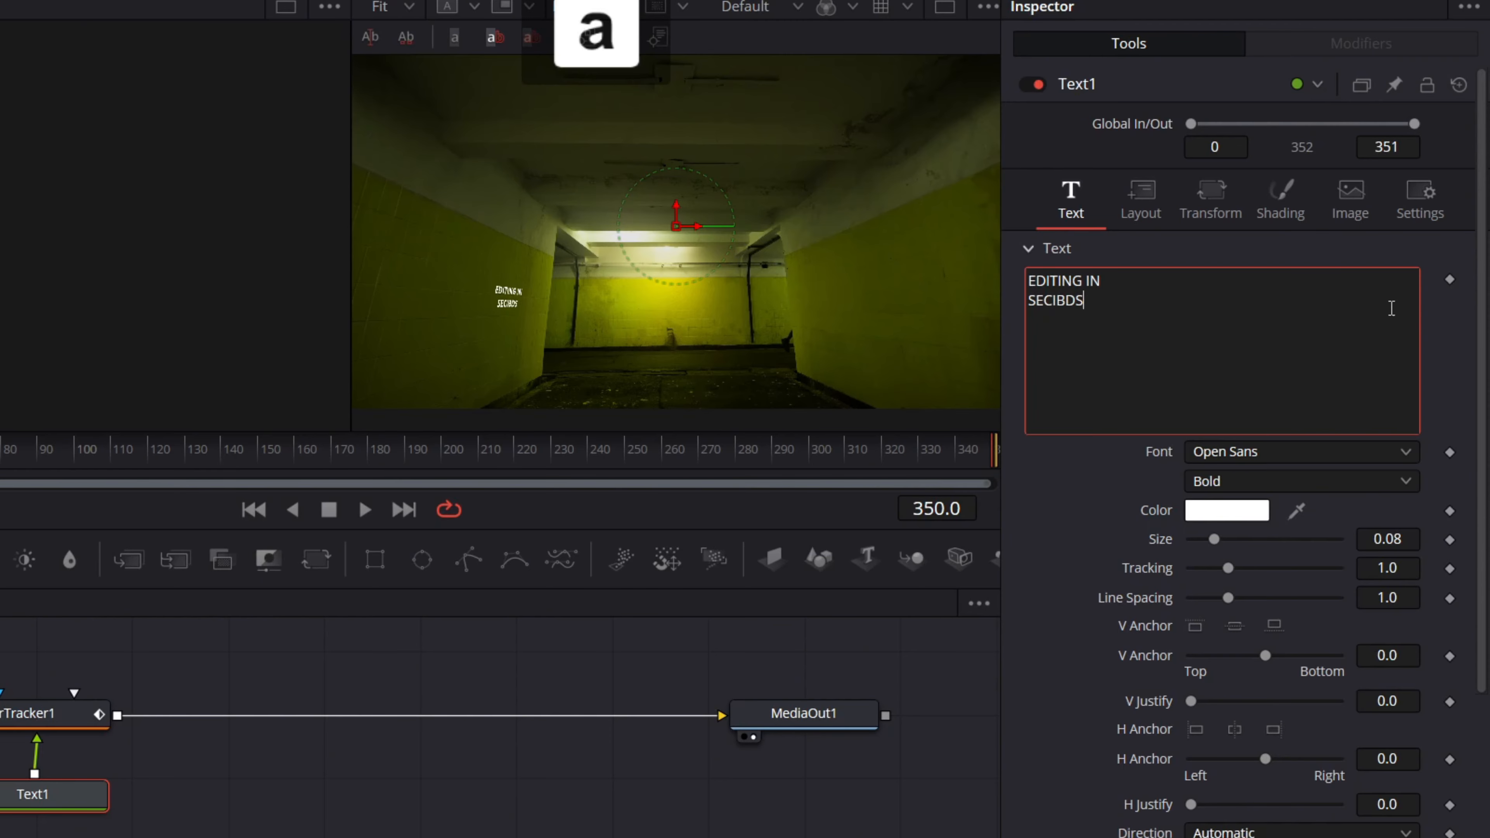
Set the text's font to Pristina and enlarge its size to 0.2362
click(1238, 452)
scroll(1264, 299, down, 3)
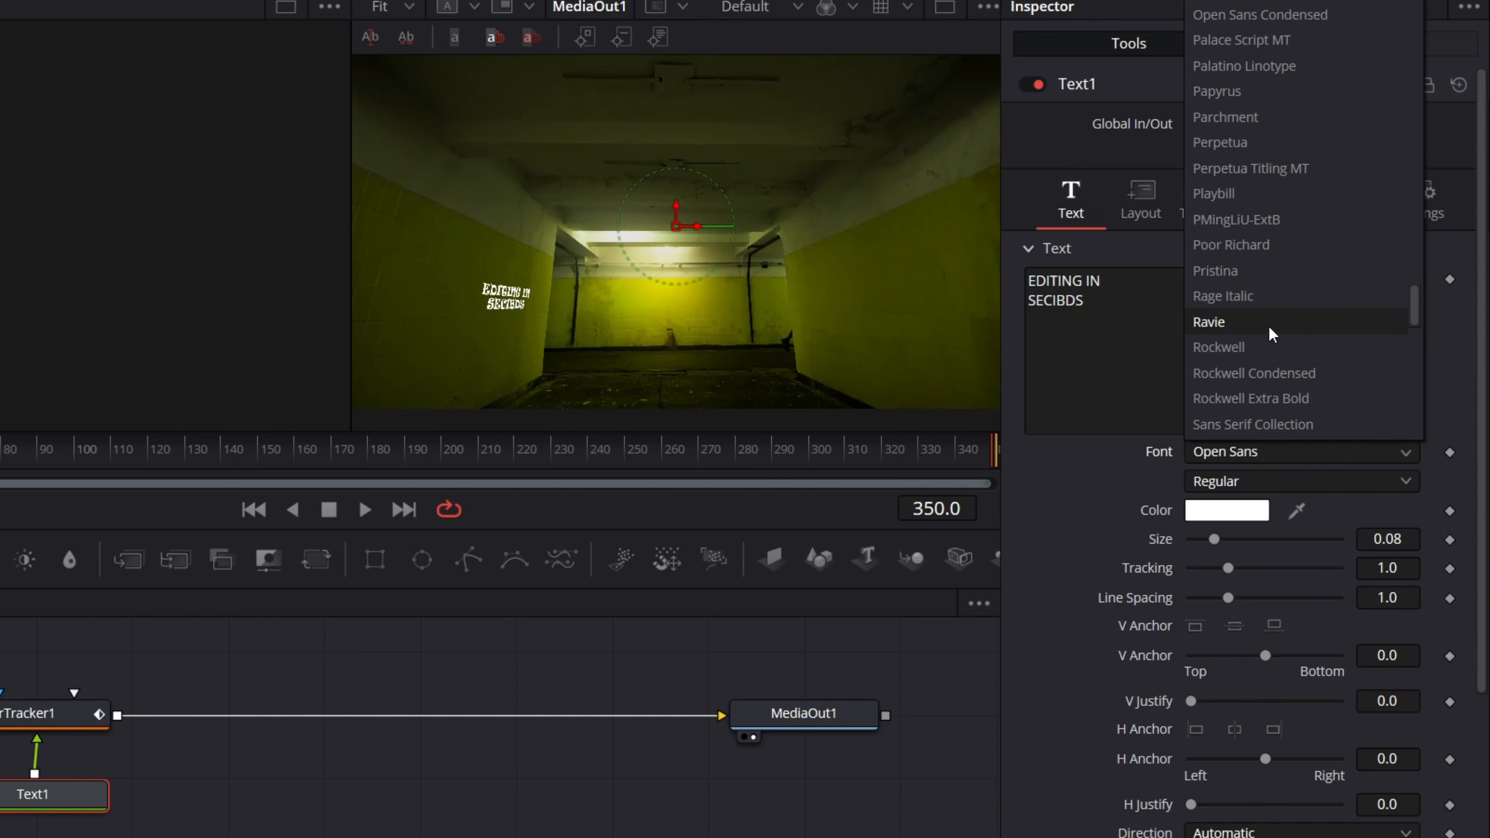
click(1268, 276)
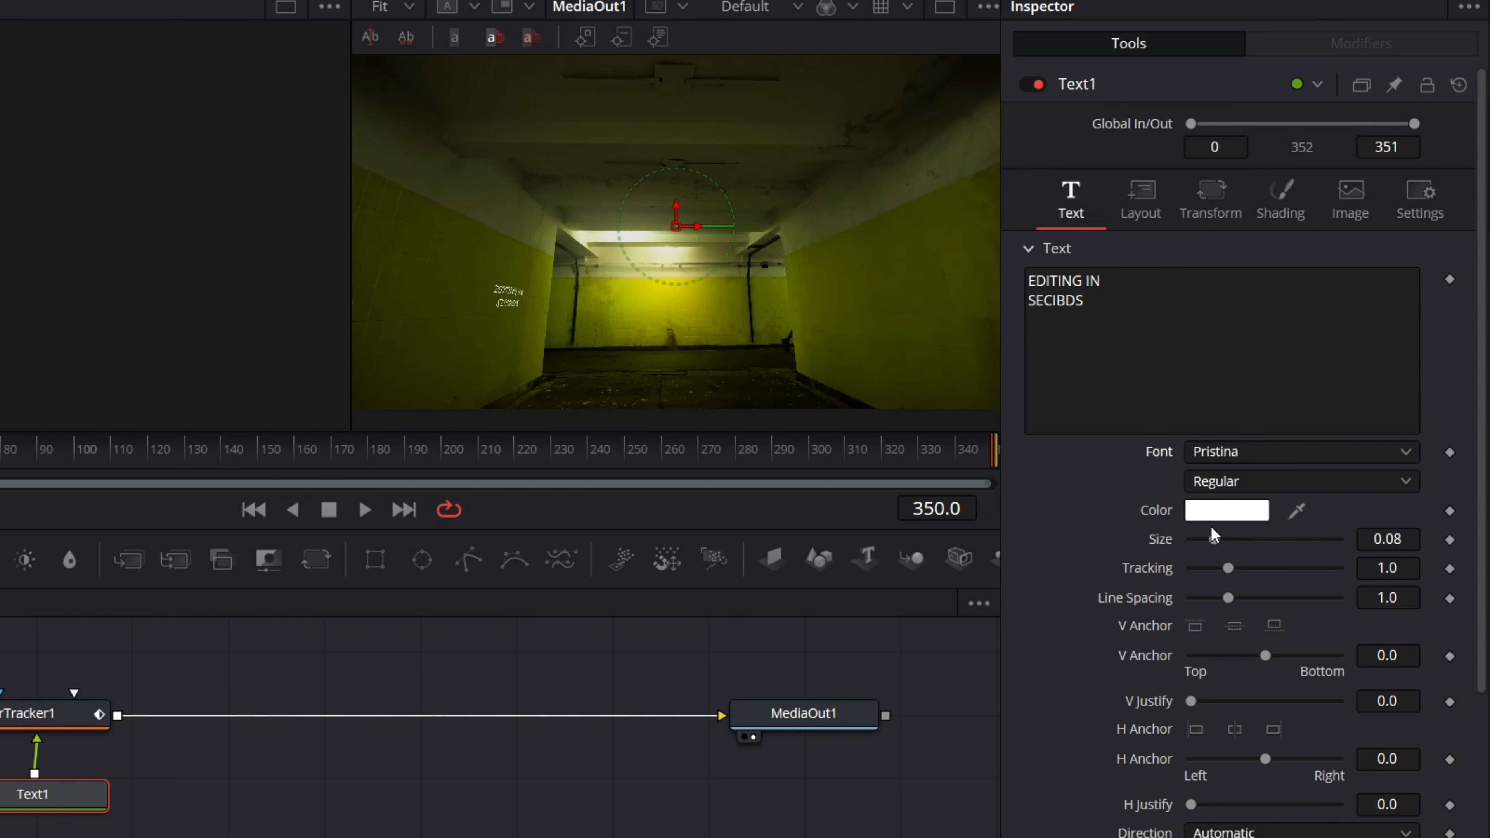
drag(1214, 539, 1260, 539)
Correct the text's second line to "SECONDS" and set the font to Rockwell Condensed
click(1138, 315)
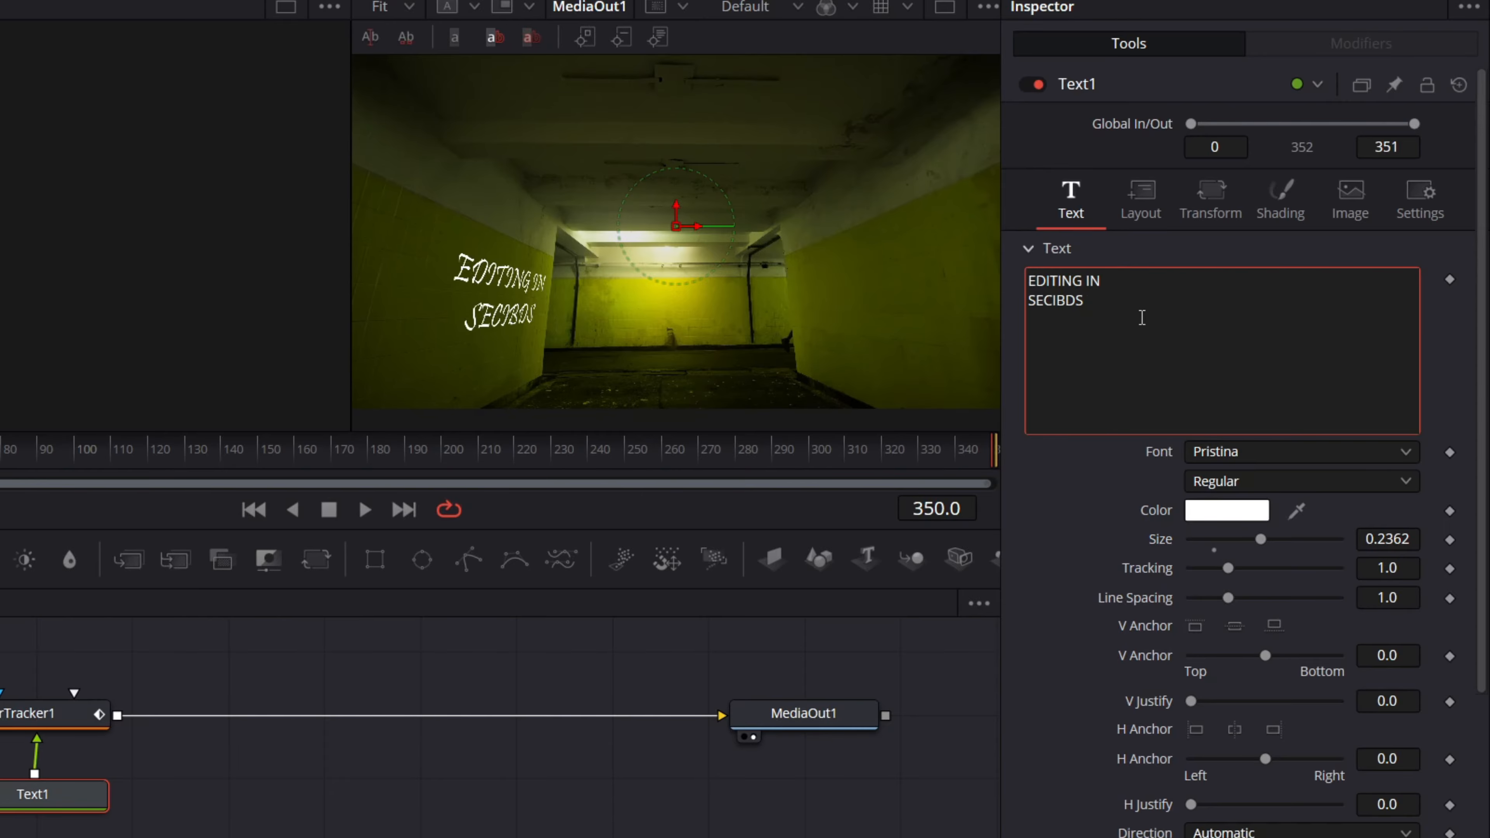
key(BackSpace)
key(BackSpace)
key(BackSpace)
key(BackSpace)
text(onds)
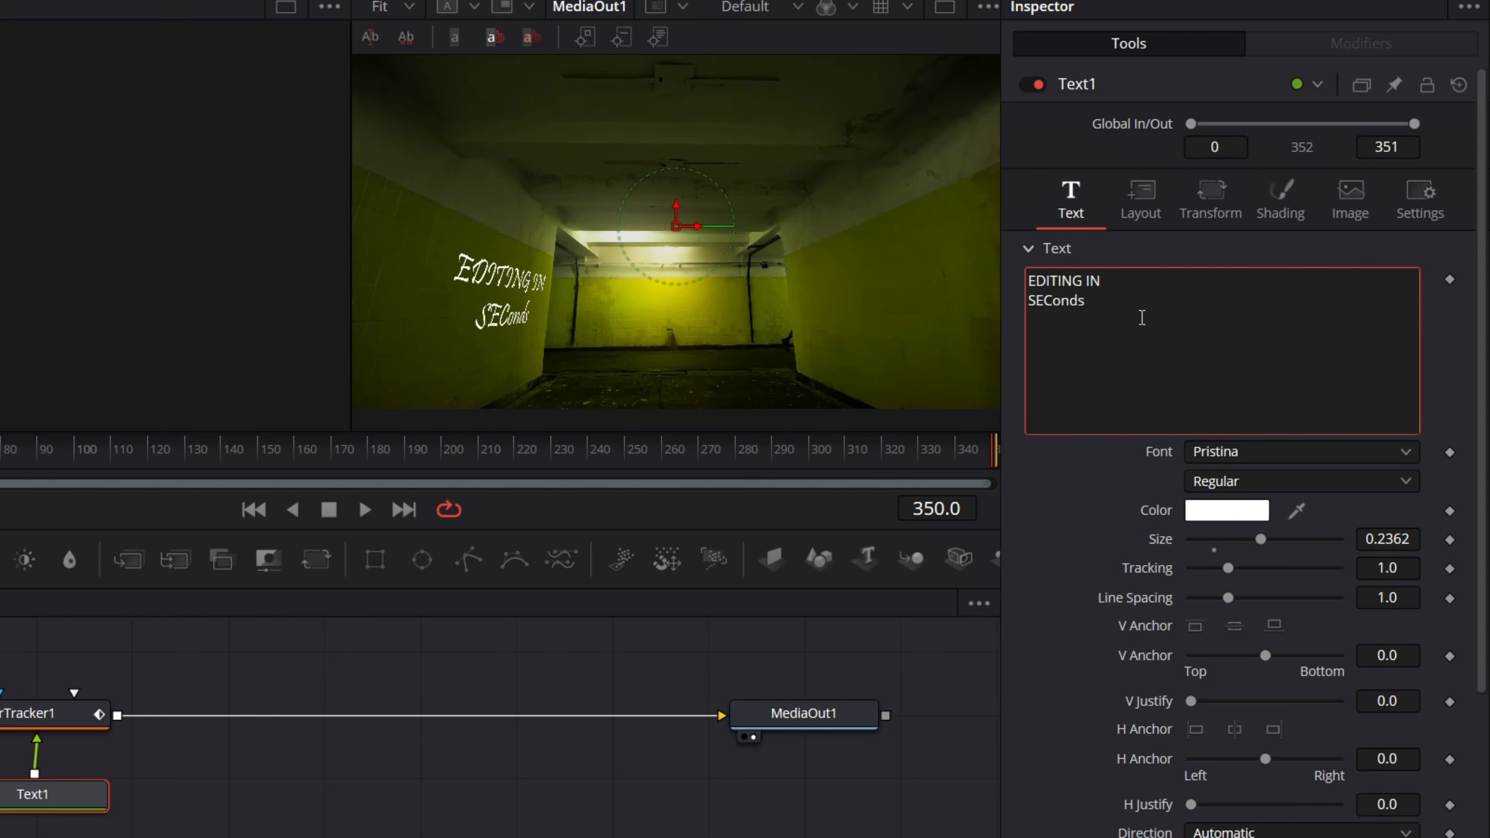
key(BackSpace)
key(BackSpace)
key(BackSpace)
key(BackSpace)
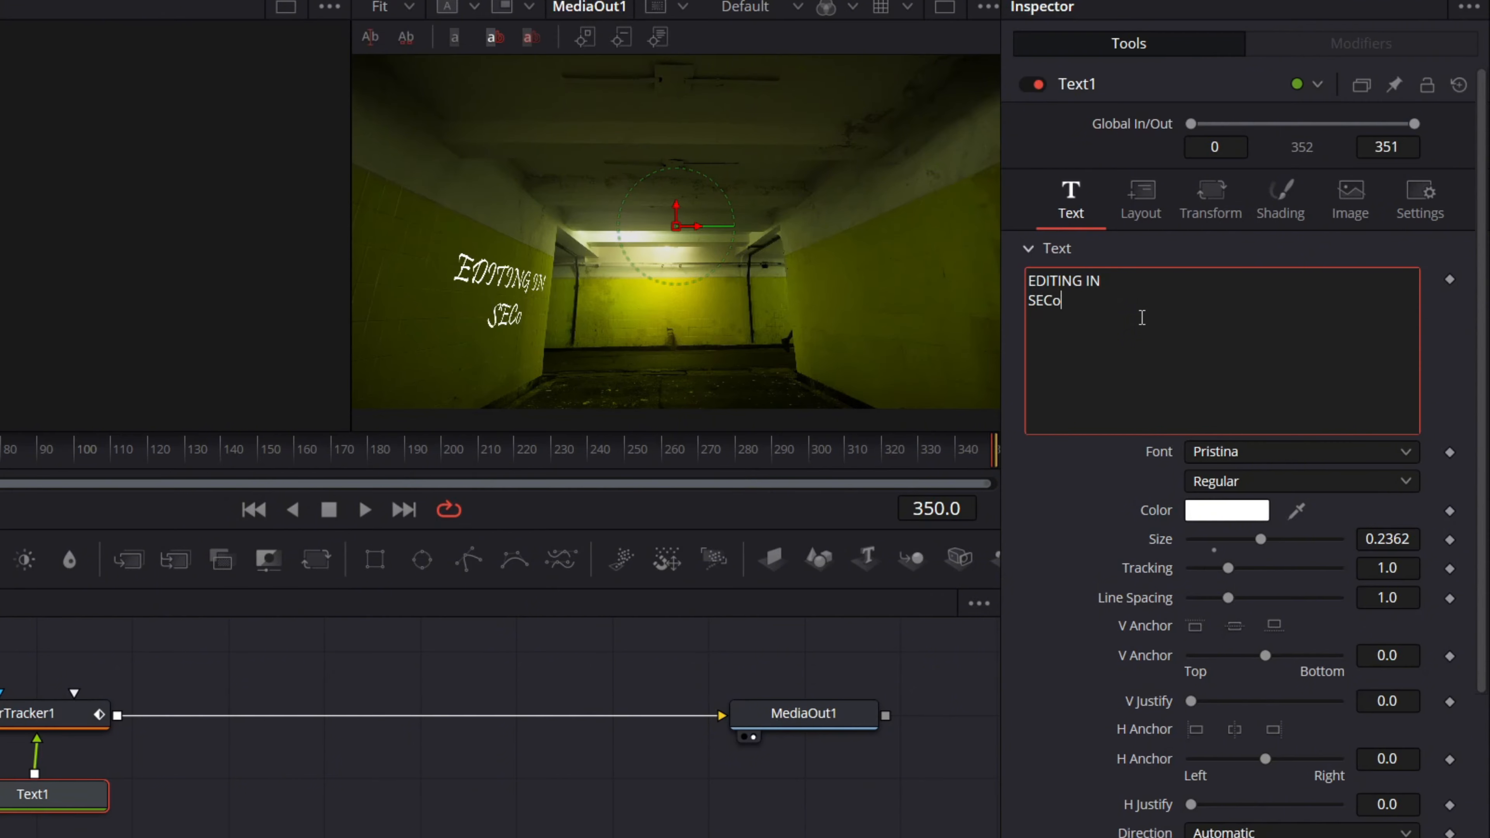
text(ONDS)
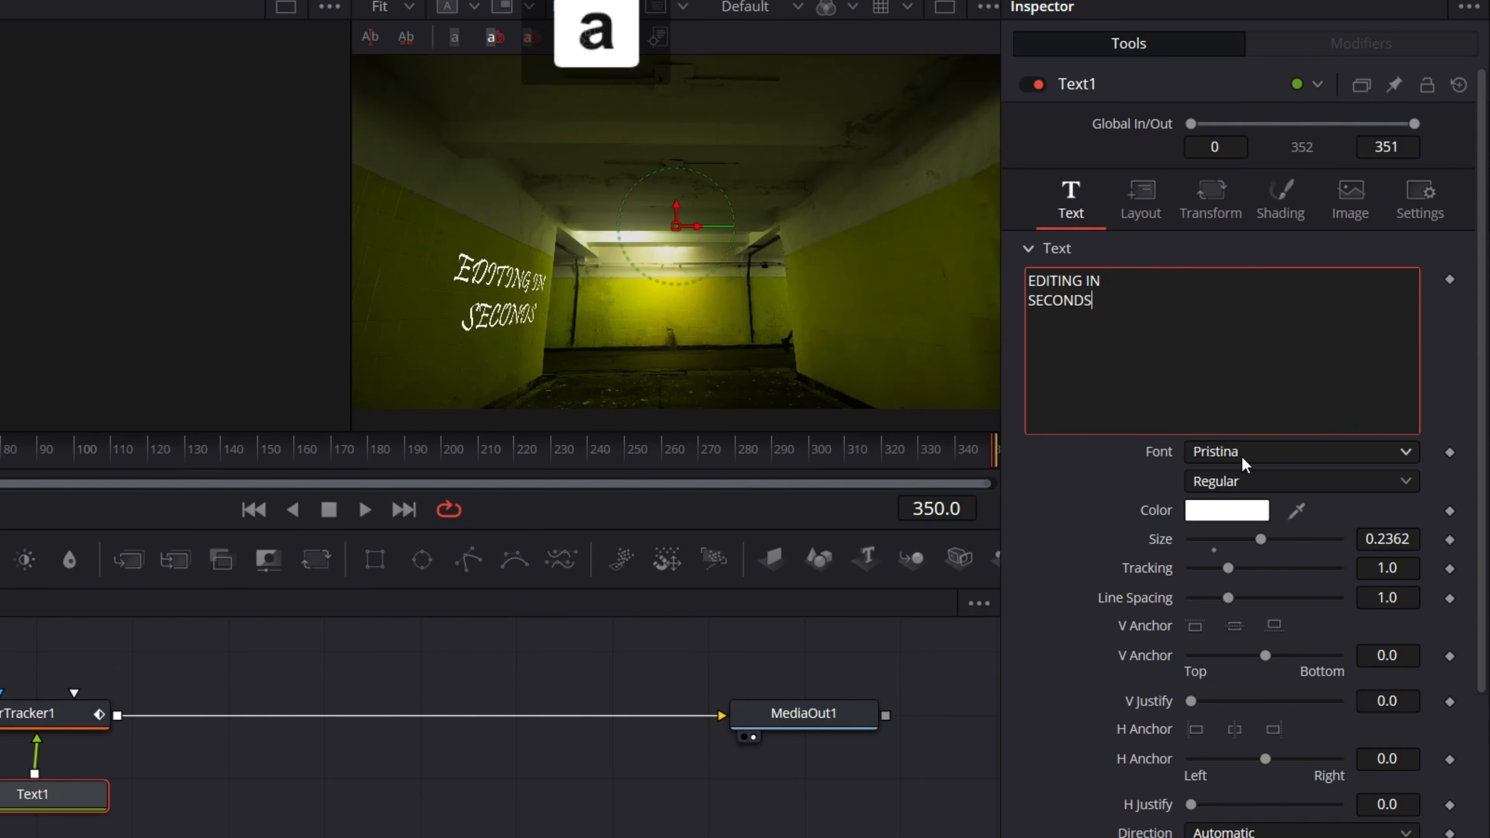
click(1241, 453)
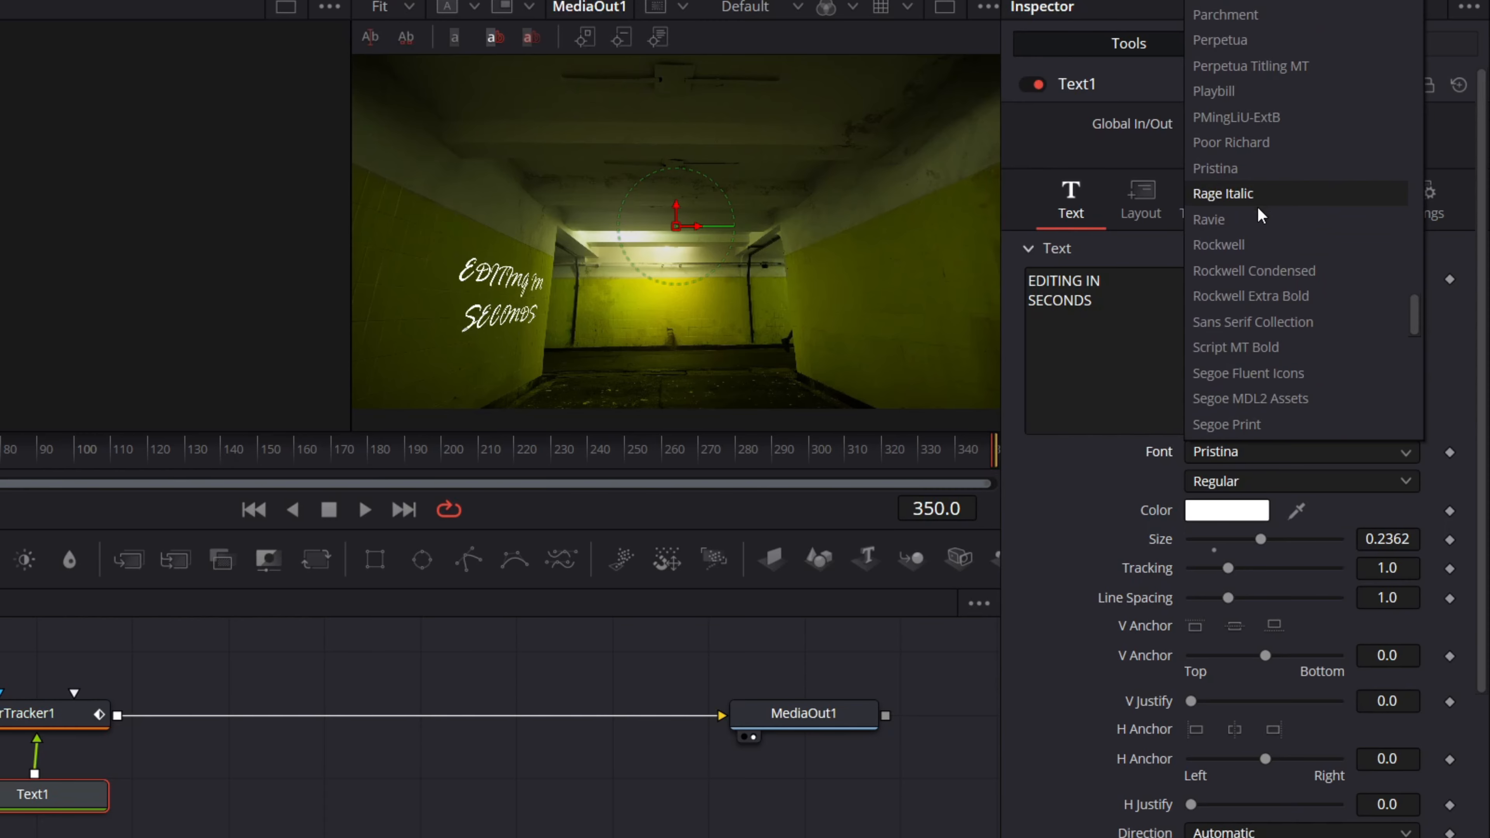
click(1256, 270)
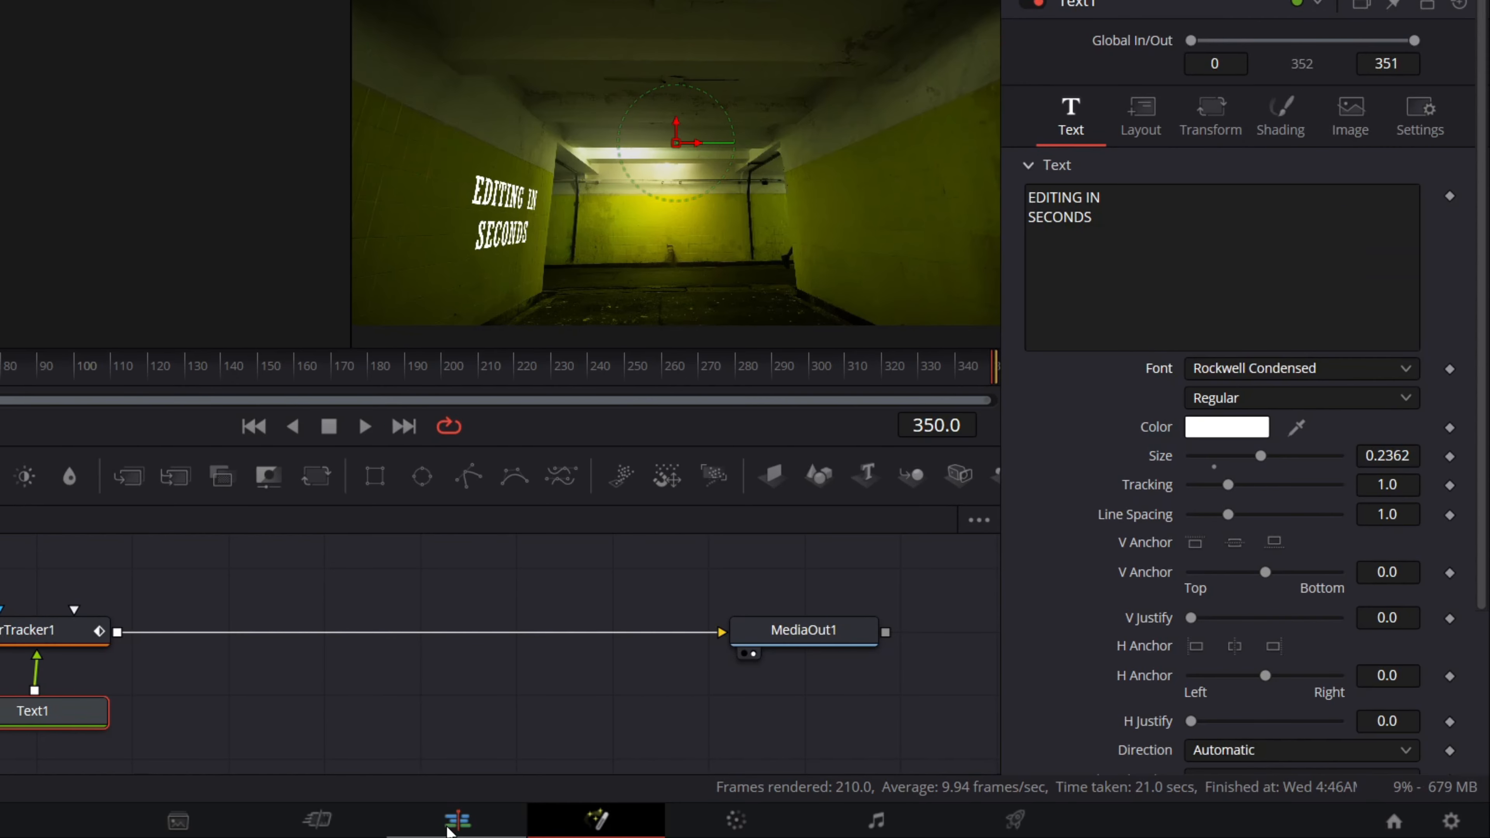
Play the timeline from its start on the Edit page to check how the text follows the wall
click(456, 821)
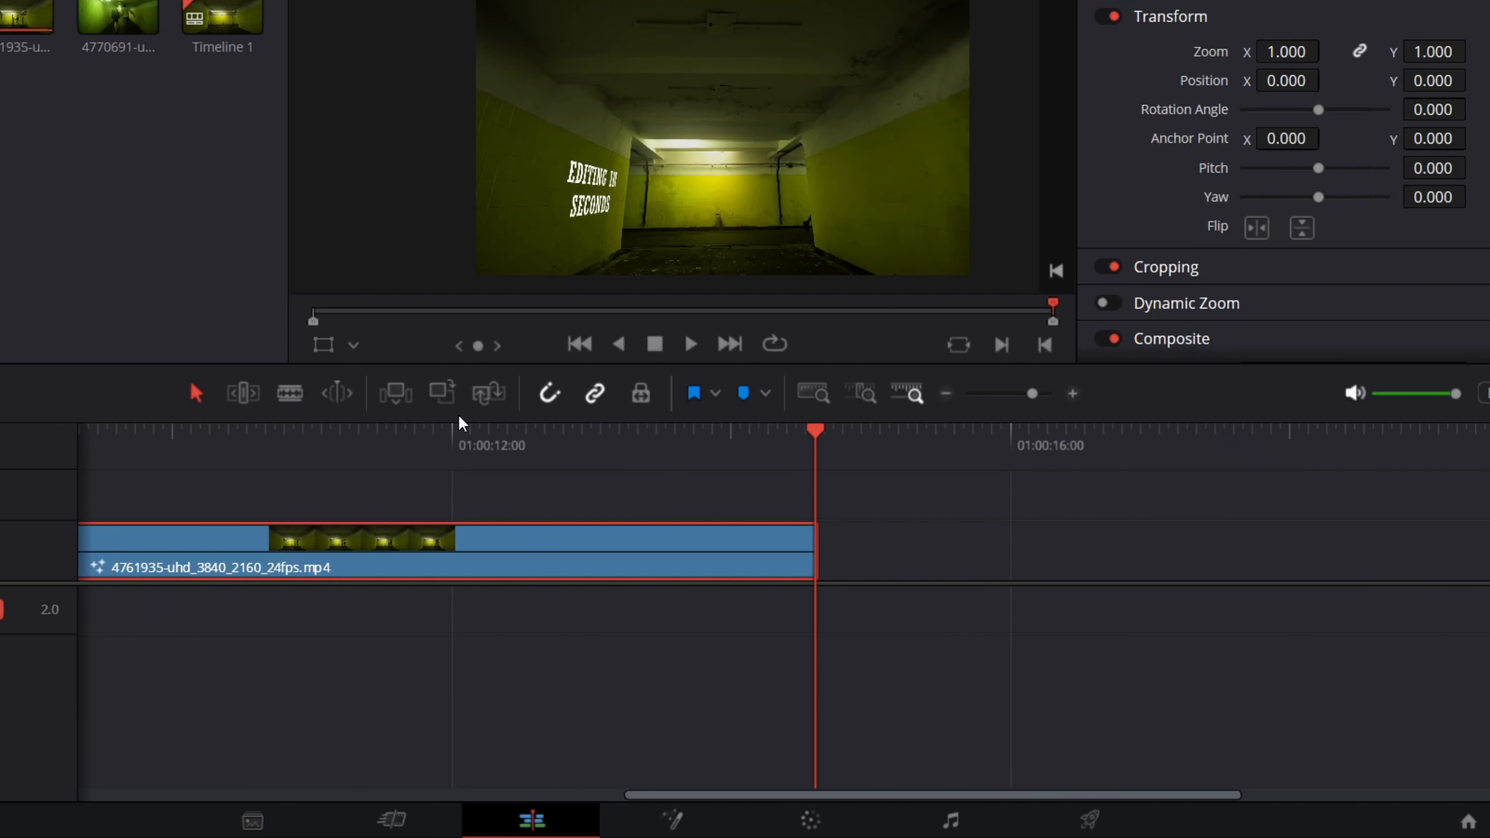
key(Home)
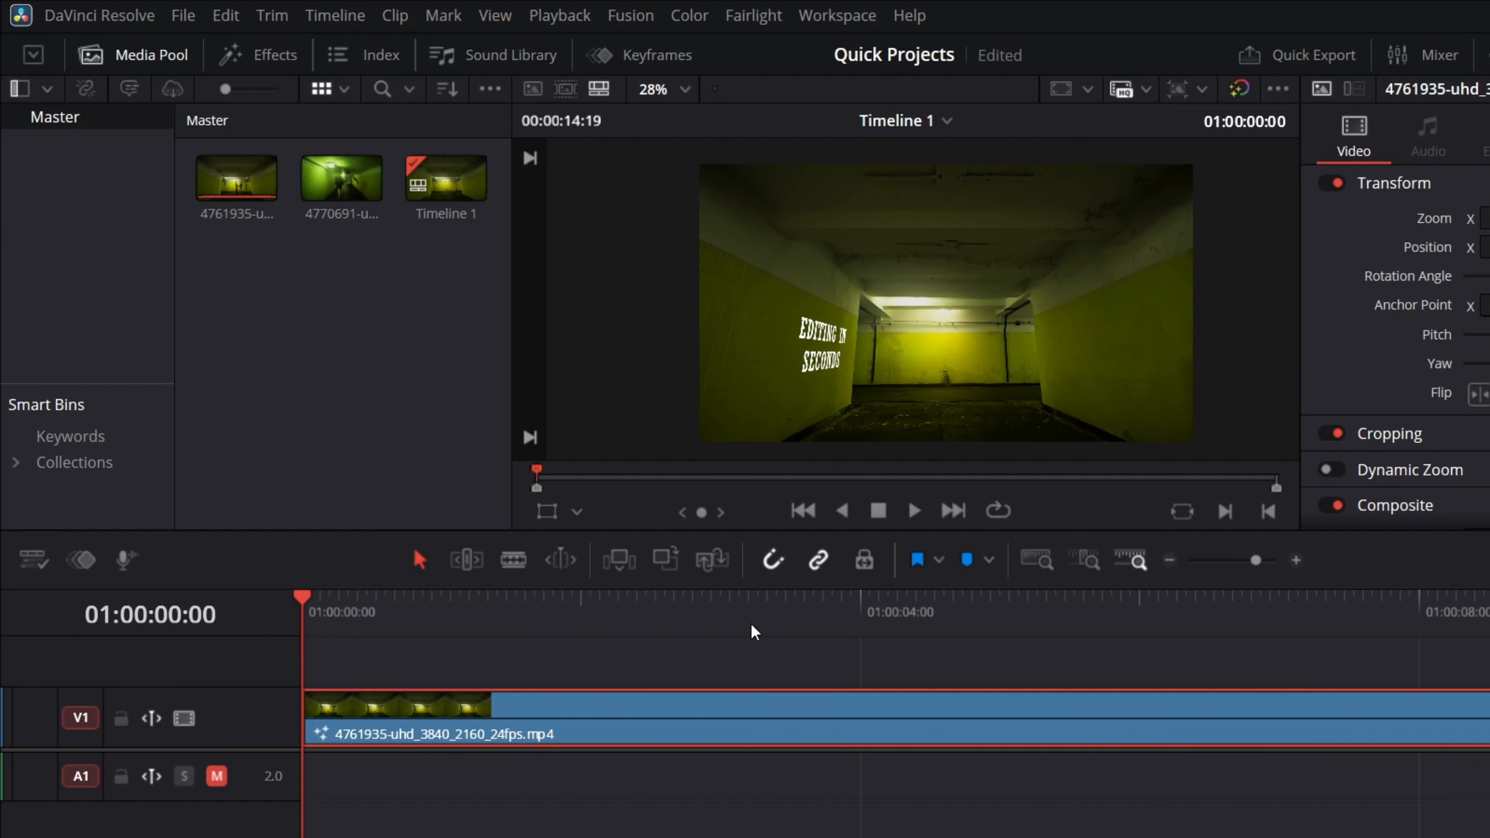
click(914, 510)
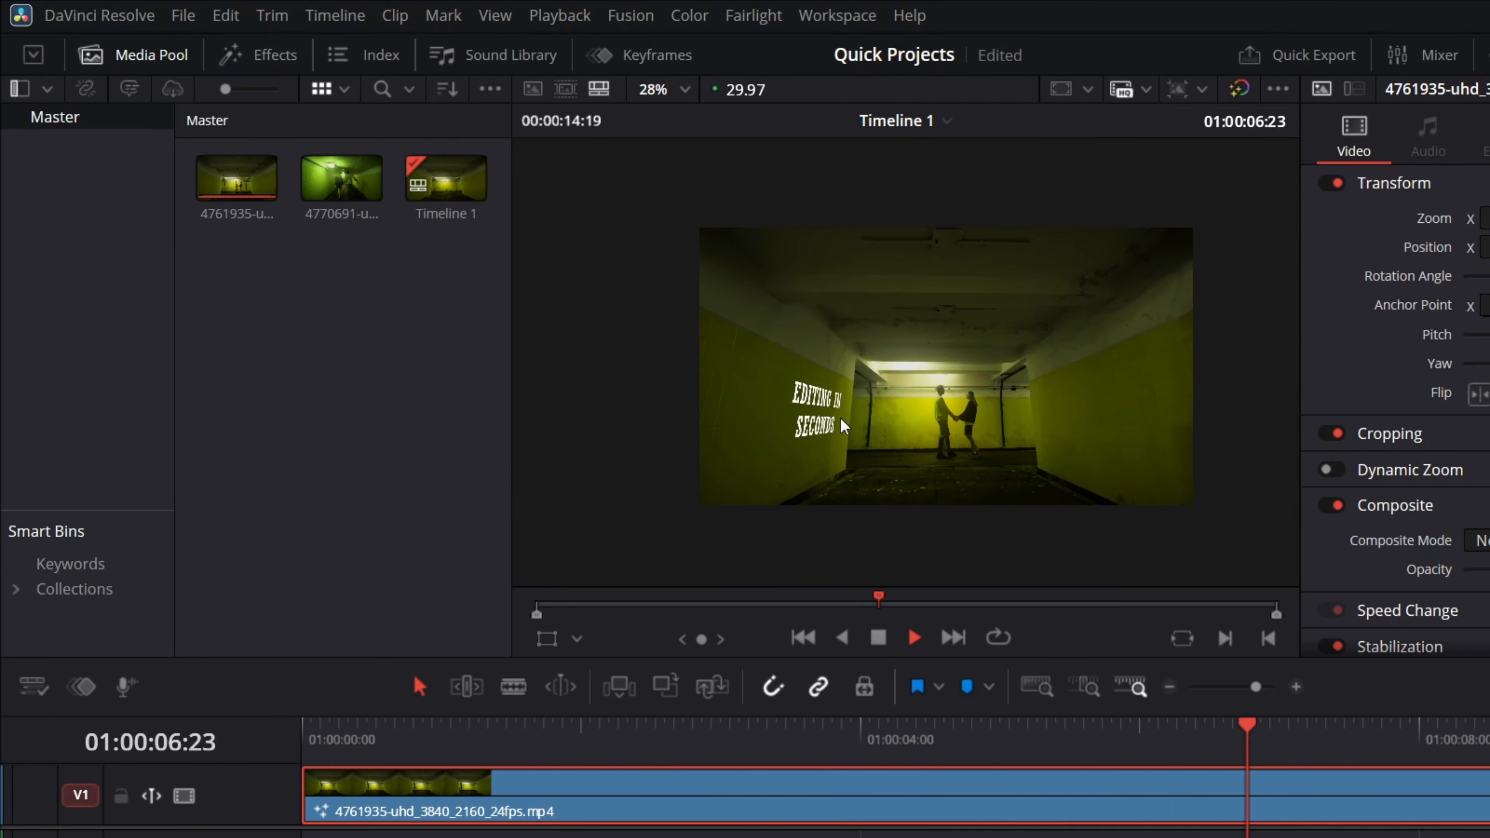
key(space)
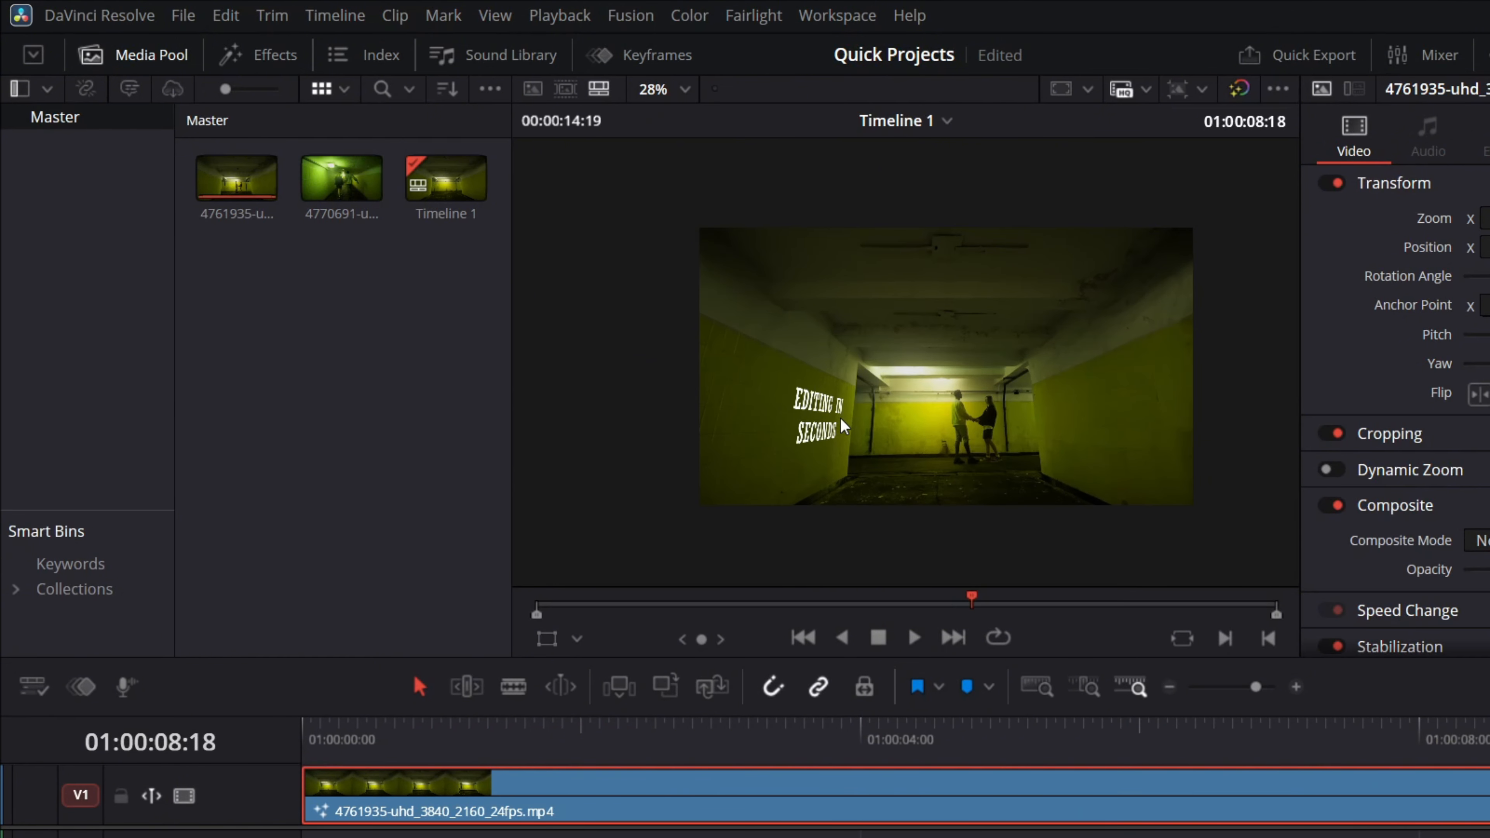